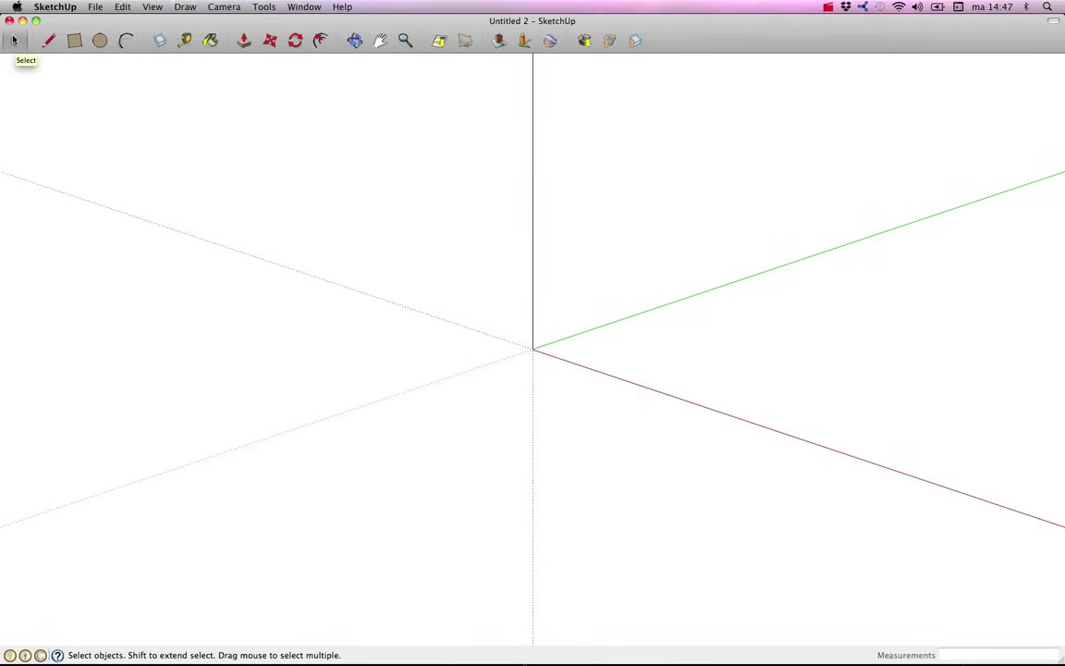
- Draw a 14' 5" by 10' 7" floor rectangle on the ground at the origin
left_click(14, 40)
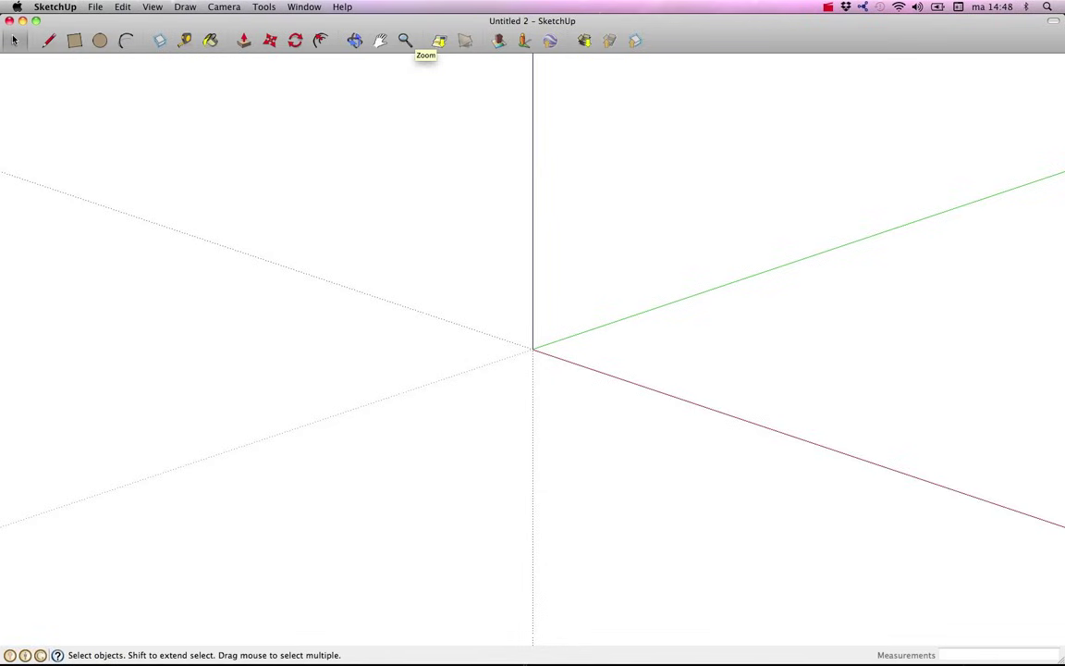
left_click(439, 40)
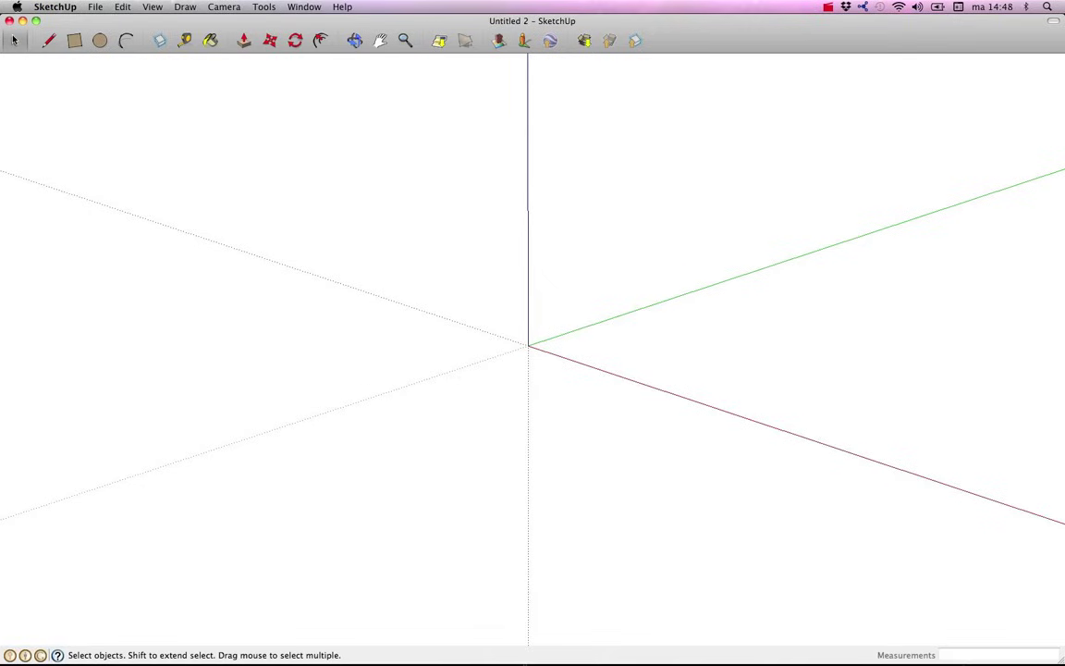
left_click(74, 41)
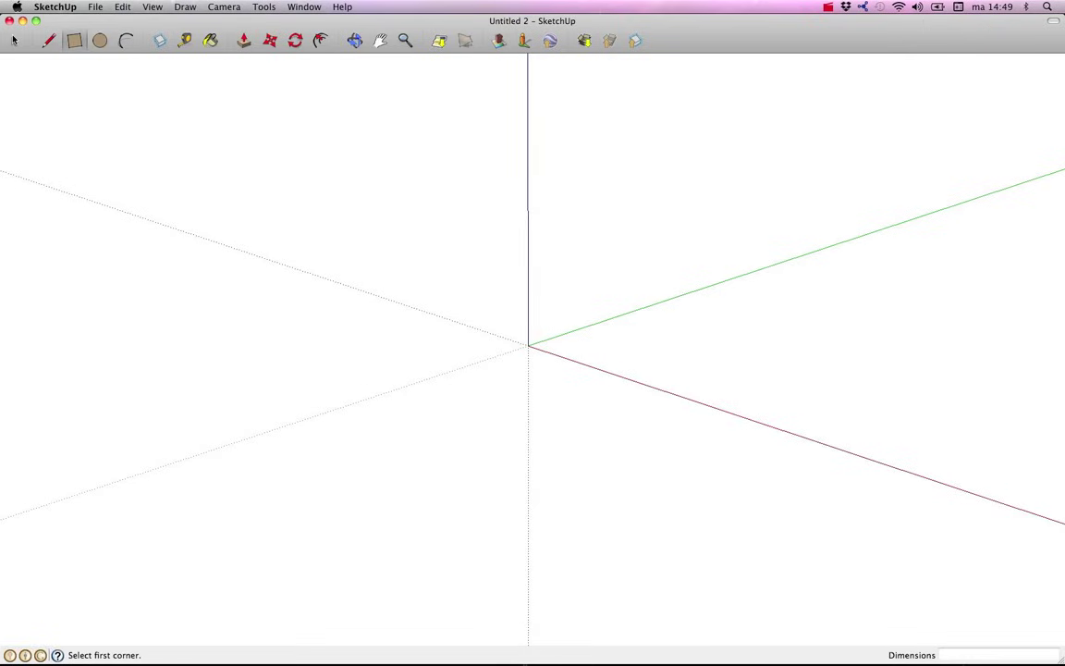
left_click(303, 306)
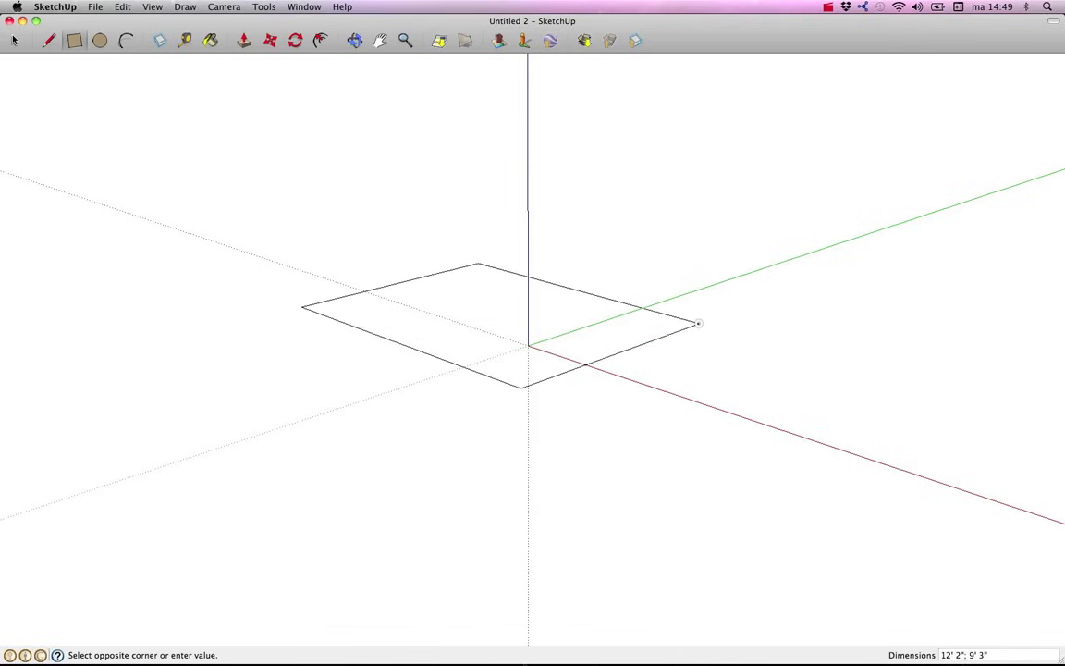
left_click(766, 328)
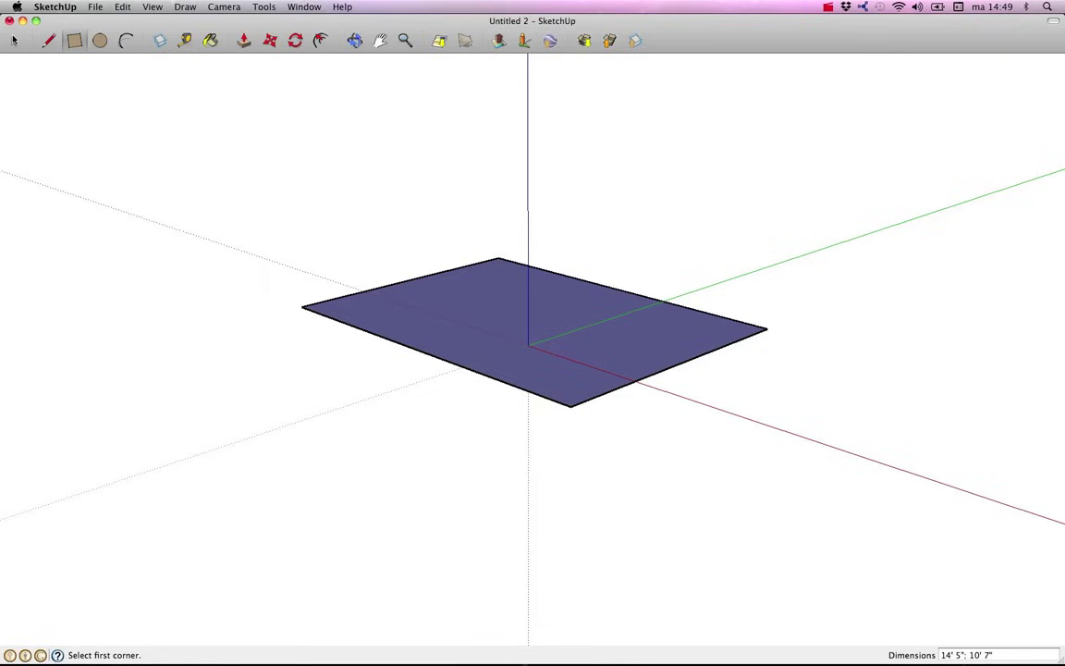
left_click(243, 40)
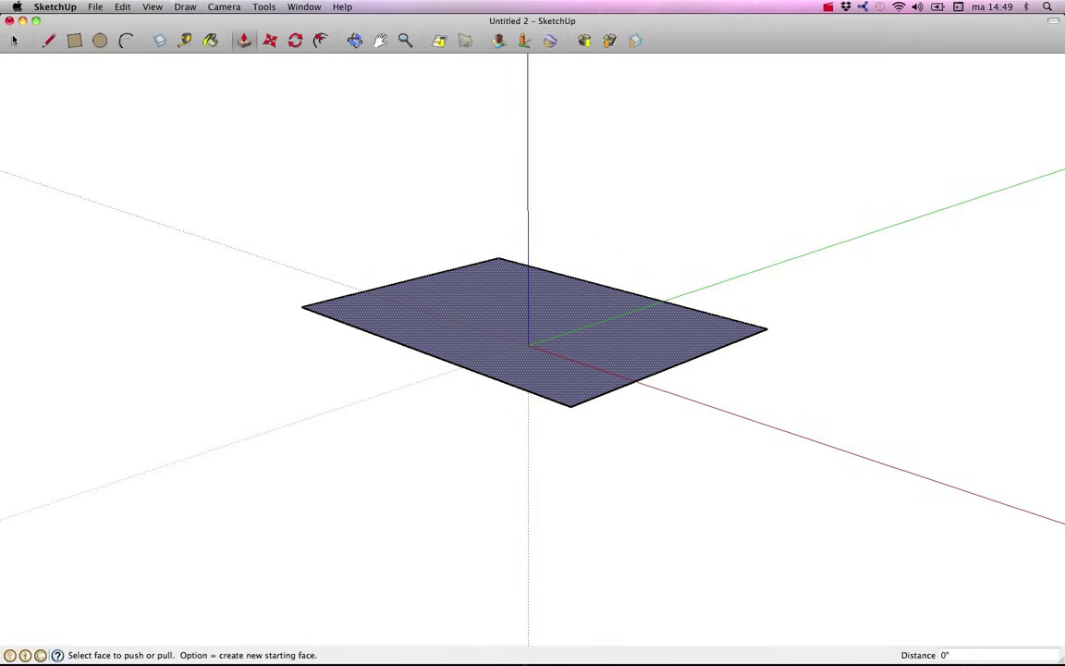
- Pull the floor rectangle up about 8' 8" into a solid box and reframe the view
left_click(577, 327)
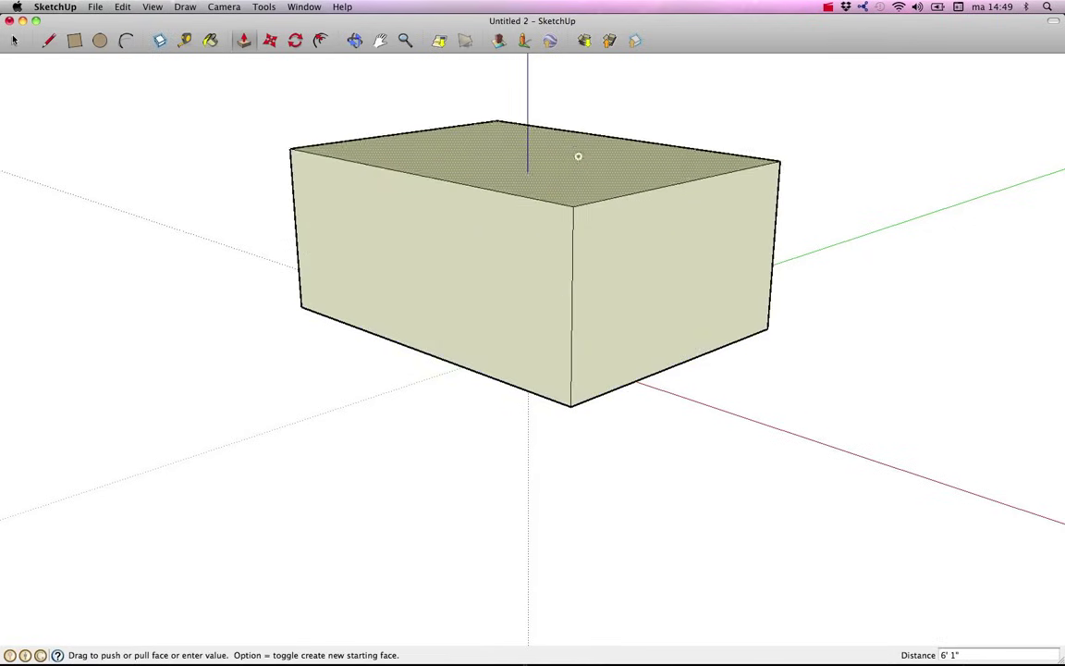
left_click(580, 87)
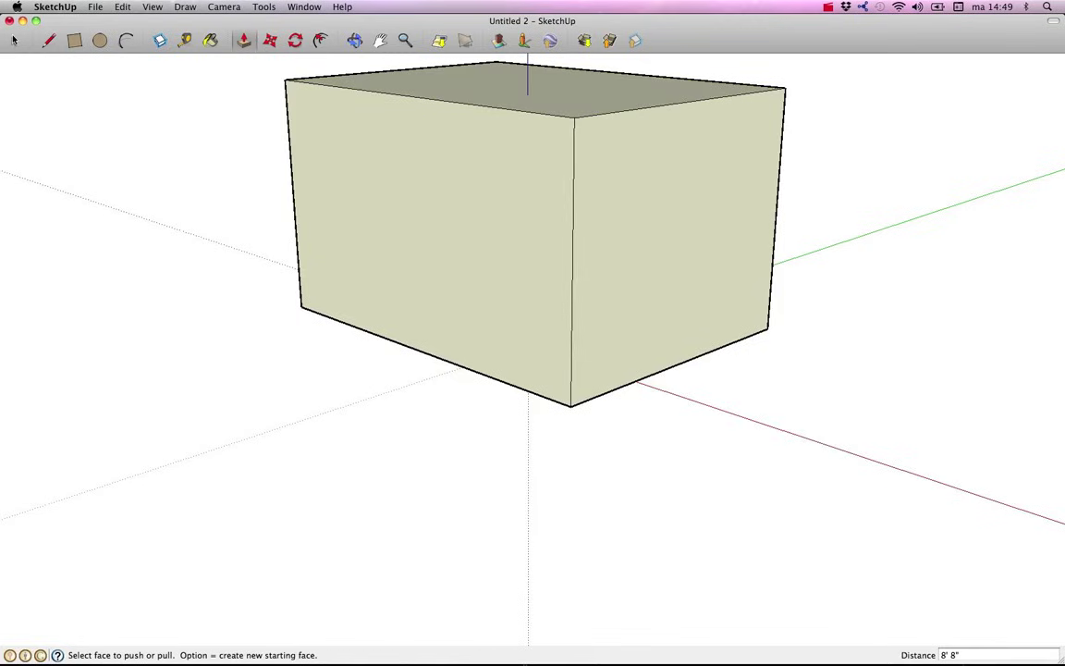
key("h")
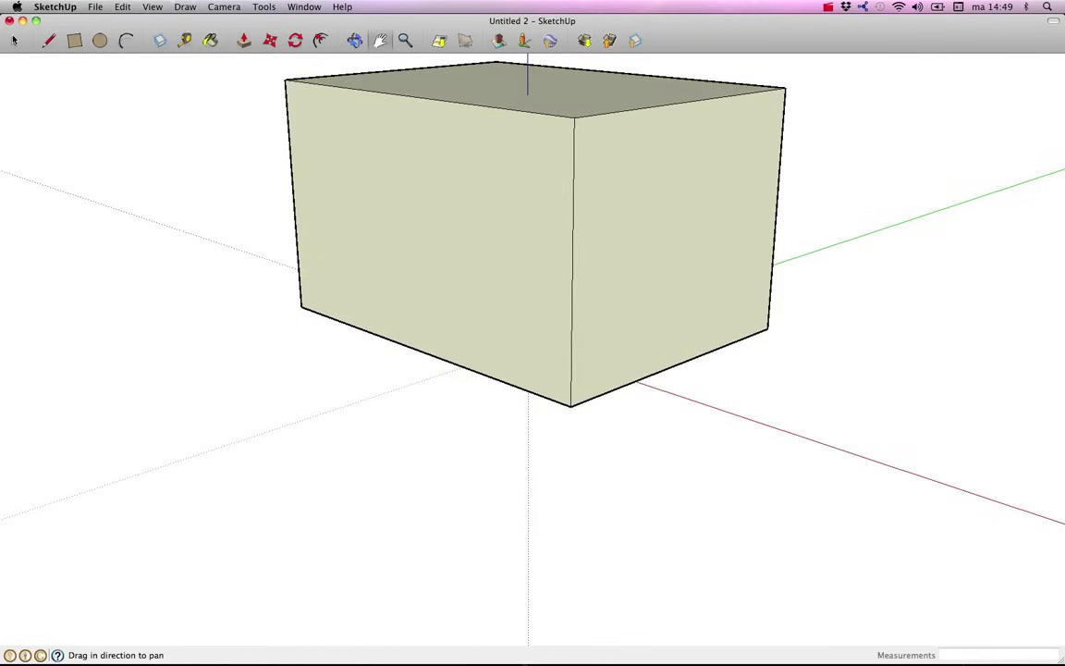
left_click_drag(564, 225, 558, 327)
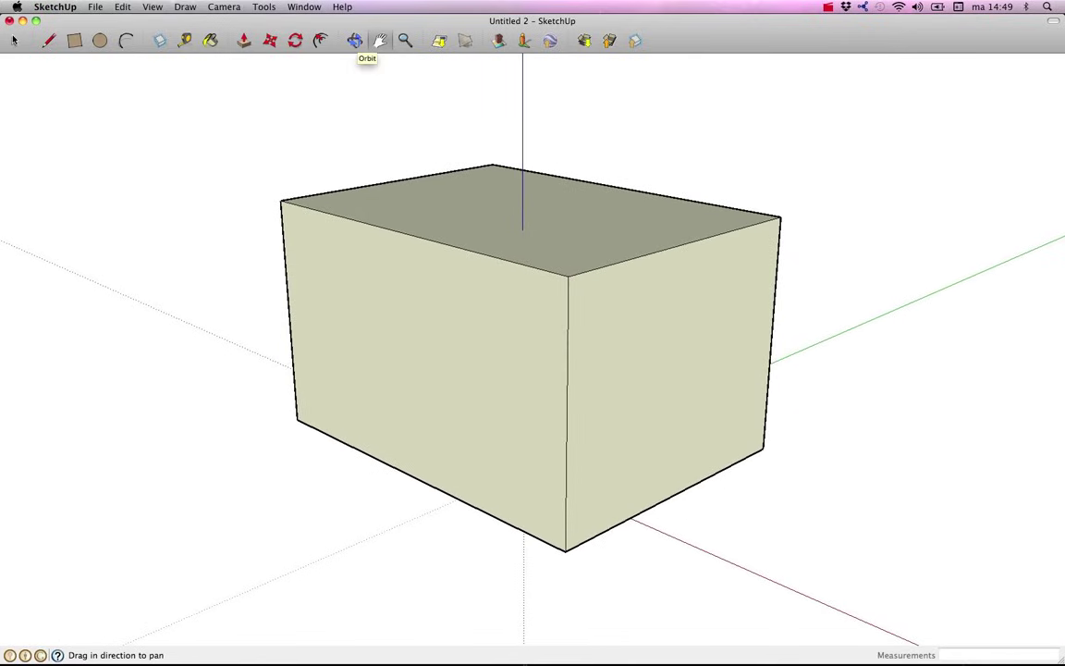
left_click(355, 41)
mouse_move(629, 296)
left_mouse_down()
mouse_move(552, 289)
mouse_move(509, 246)
mouse_move(595, 240)
mouse_move(495, 266)
mouse_move(718, 266)
mouse_move(478, 259)
mouse_move(625, 274)
left_mouse_up()
mouse_move(565, 245)
left_mouse_down()
mouse_move(613, 316)
mouse_move(362, 313)
mouse_move(594, 269)
mouse_move(883, 176)
mouse_move(420, 275)
mouse_move(693, 296)
mouse_move(666, 347)
mouse_move(551, 376)
left_mouse_up()
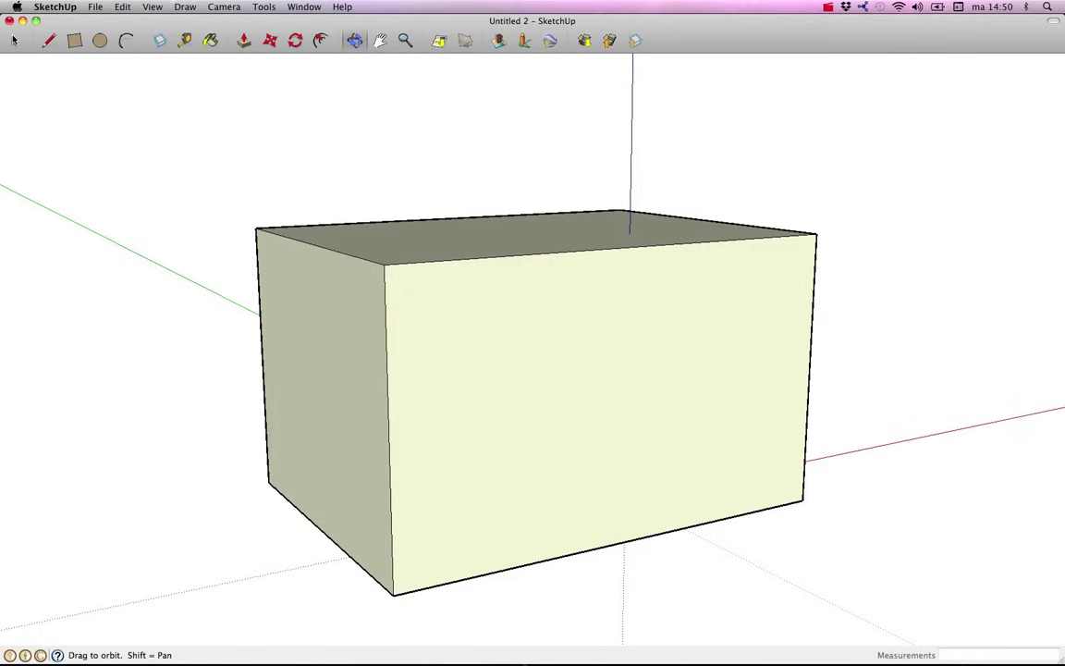
left_click(380, 39)
mouse_move(439, 343)
left_mouse_down()
mouse_move(470, 274)
mouse_move(450, 288)
left_mouse_up()
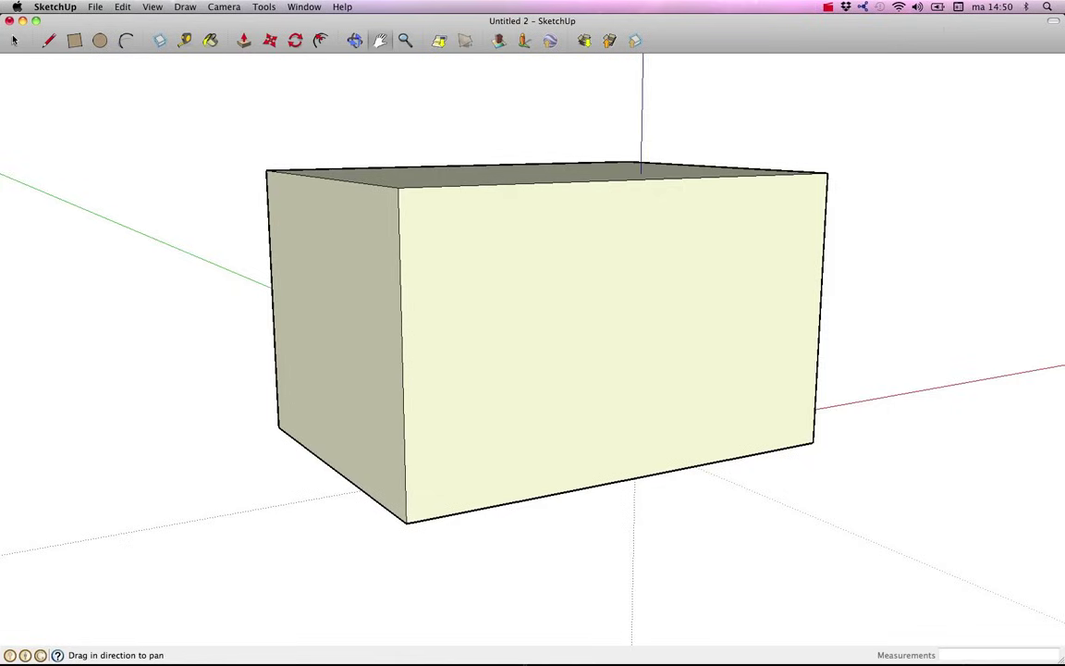
left_click(73, 40)
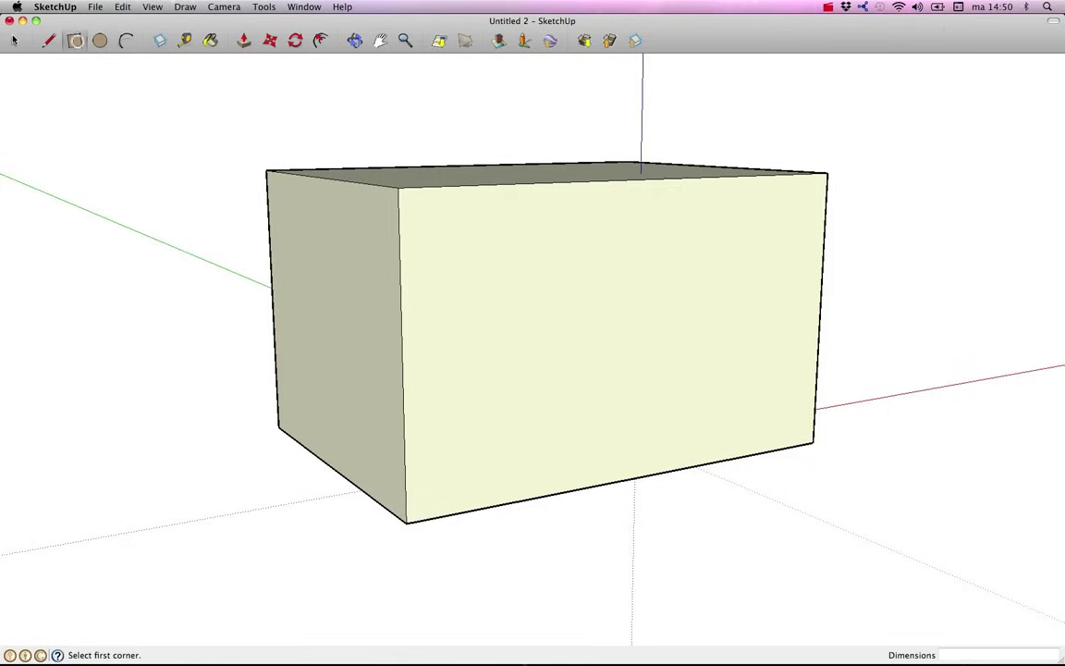
- Draw nested 10' 3" by 4' and 9' 8" by 3' 6" rectangles on the front wall
left_click(463, 234)
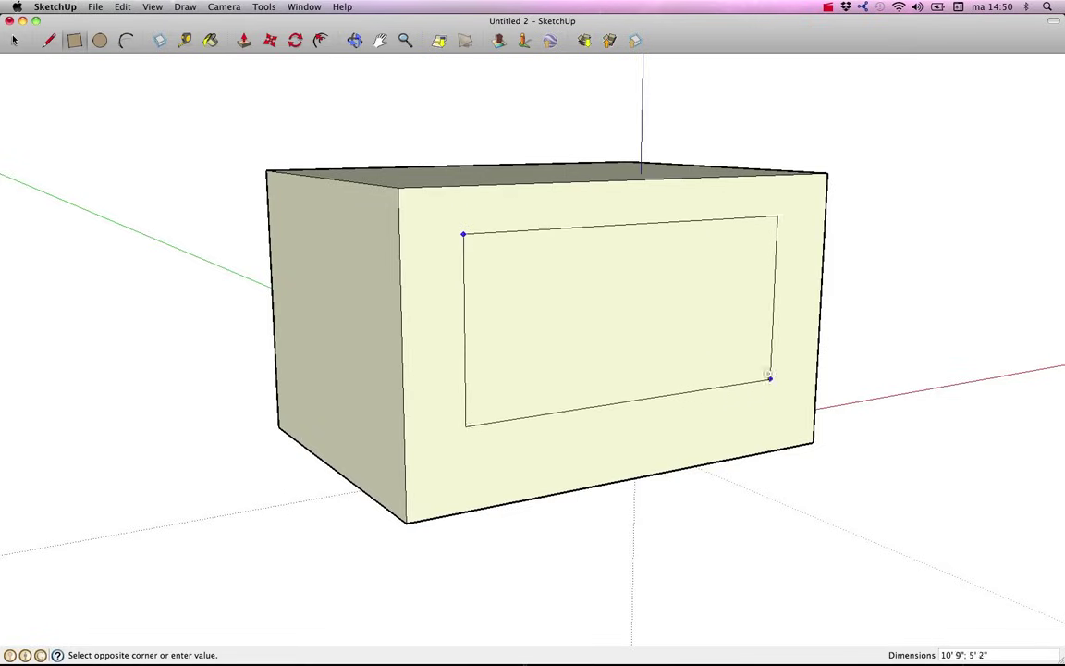
left_click(763, 348)
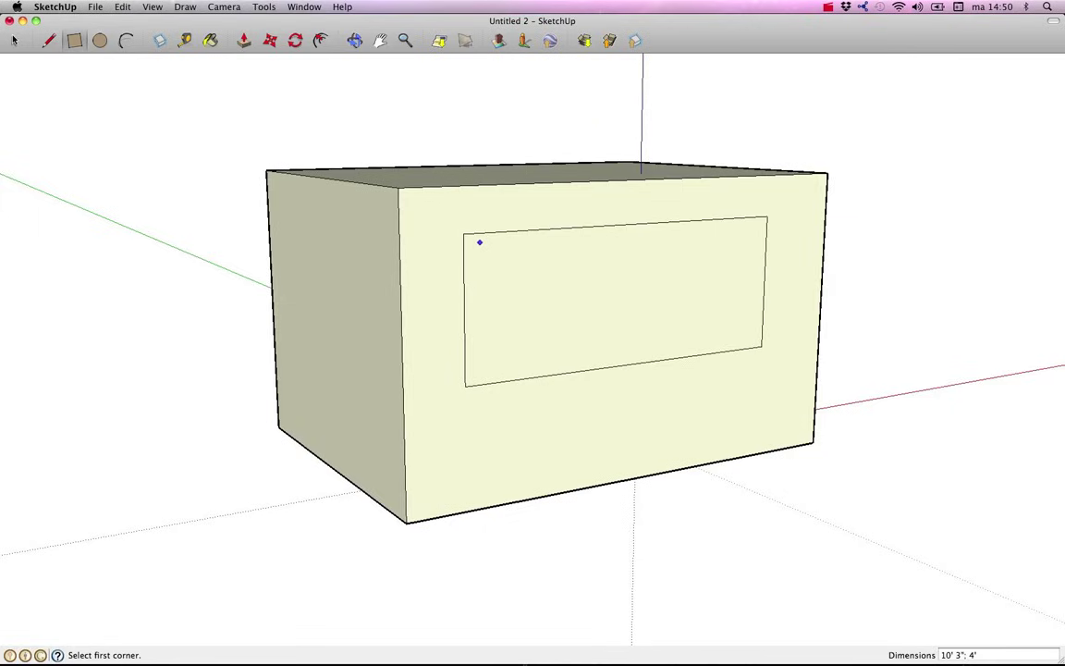
left_click(470, 242)
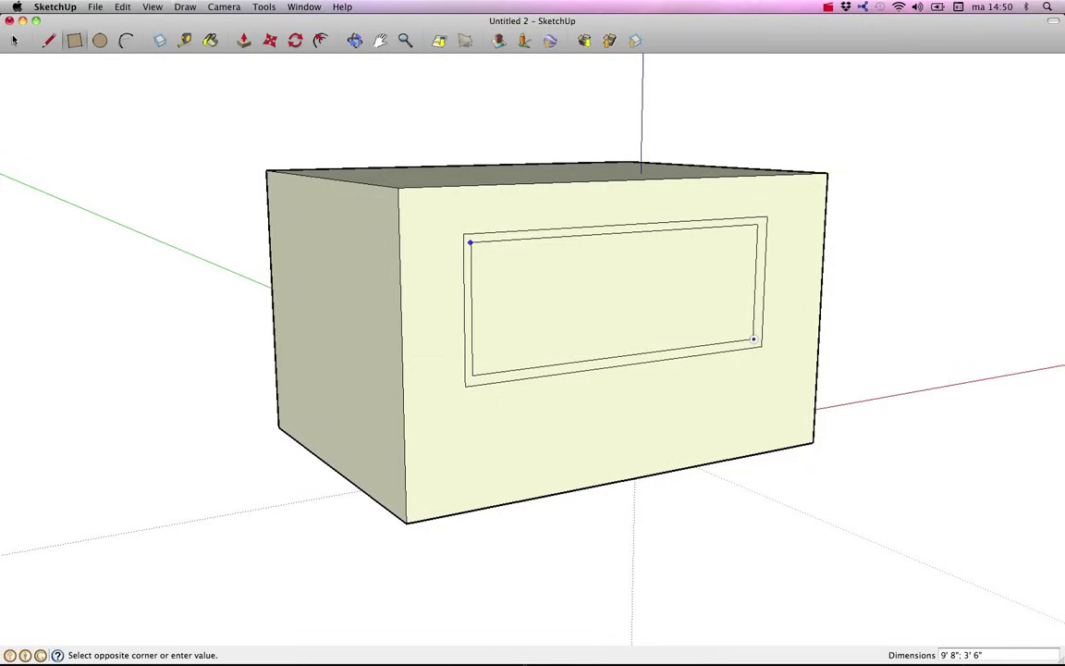
left_click(762, 344)
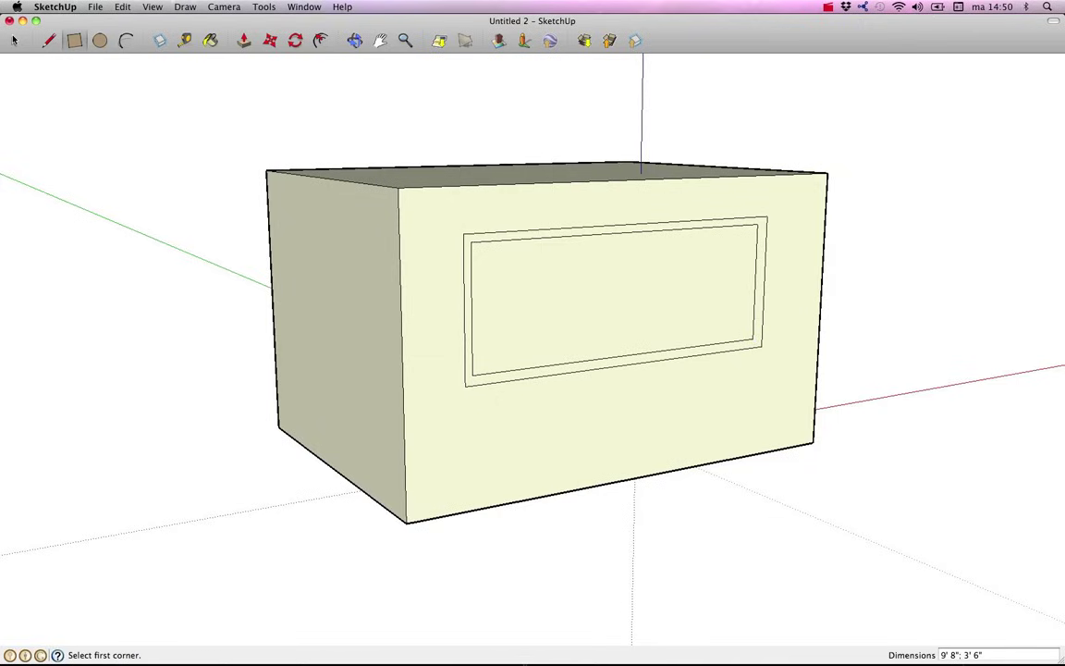
key("o")
mouse_move(648, 296)
left_mouse_down()
mouse_move(473, 338)
mouse_move(767, 375)
mouse_move(520, 286)
left_mouse_up()
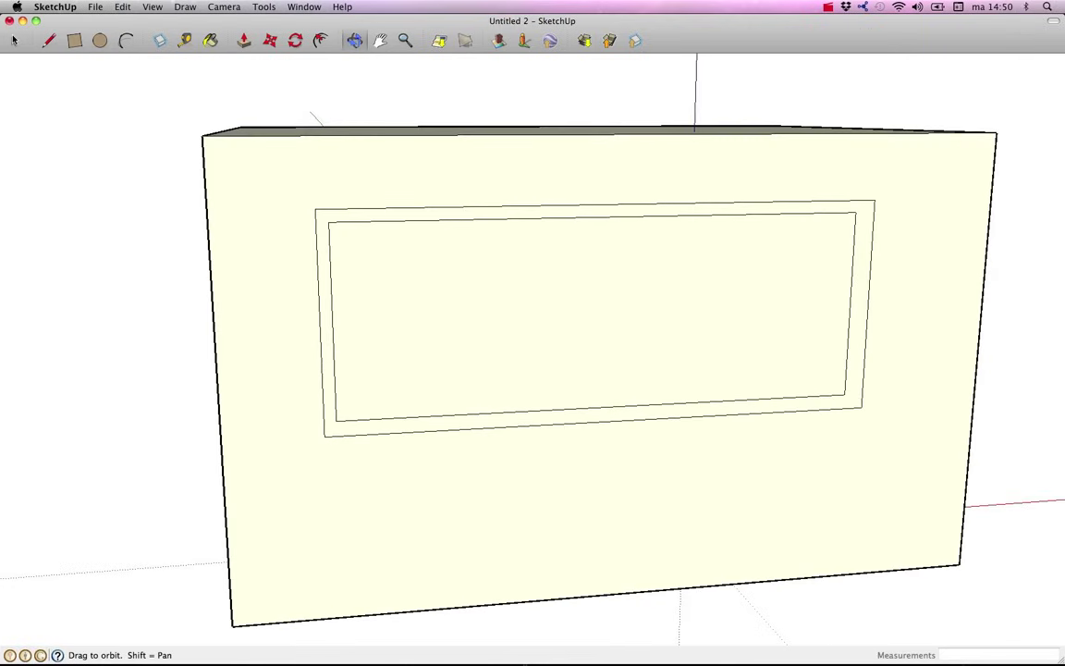
left_click_drag(601, 294, 452, 280)
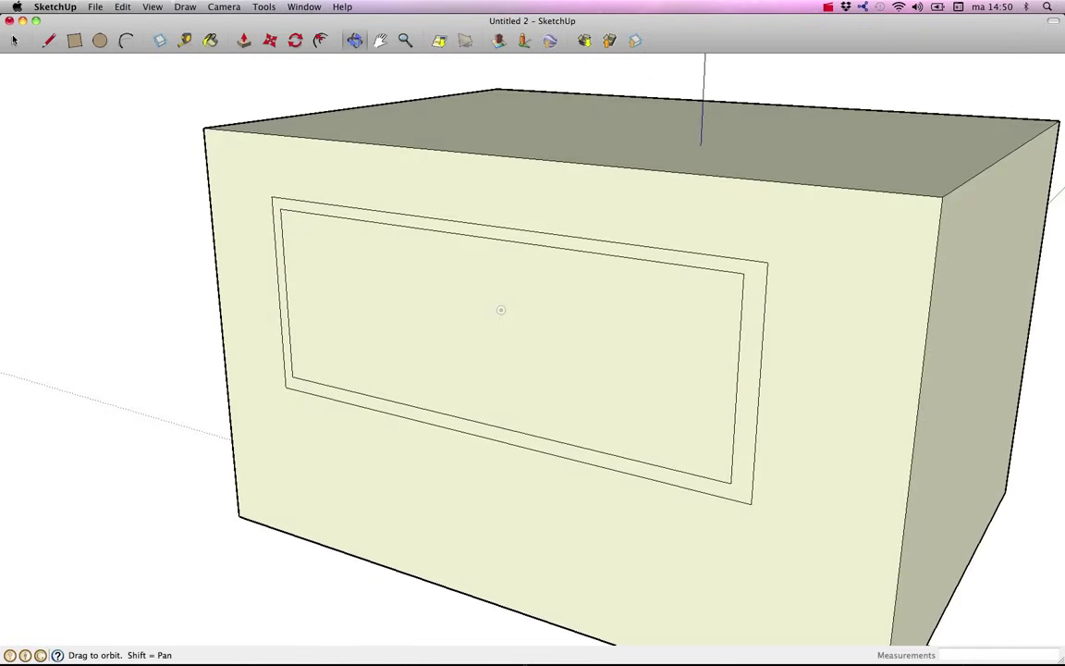
mouse_move(601, 278)
left_mouse_down()
mouse_move(704, 280)
mouse_move(647, 278)
mouse_move(690, 297)
mouse_move(709, 290)
left_mouse_up()
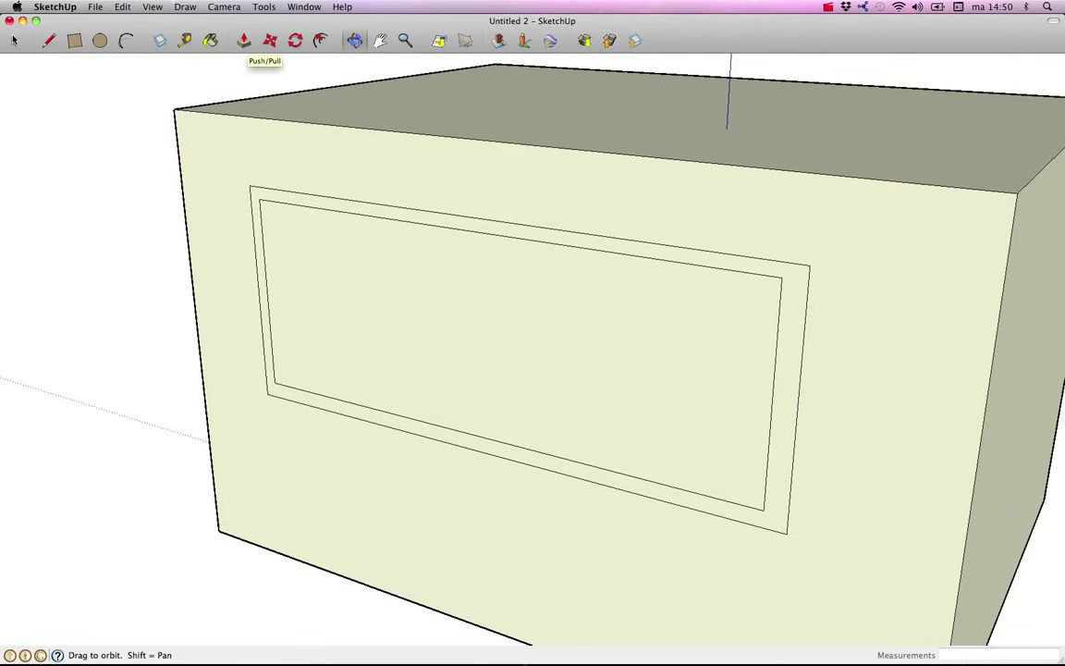
left_click(243, 39)
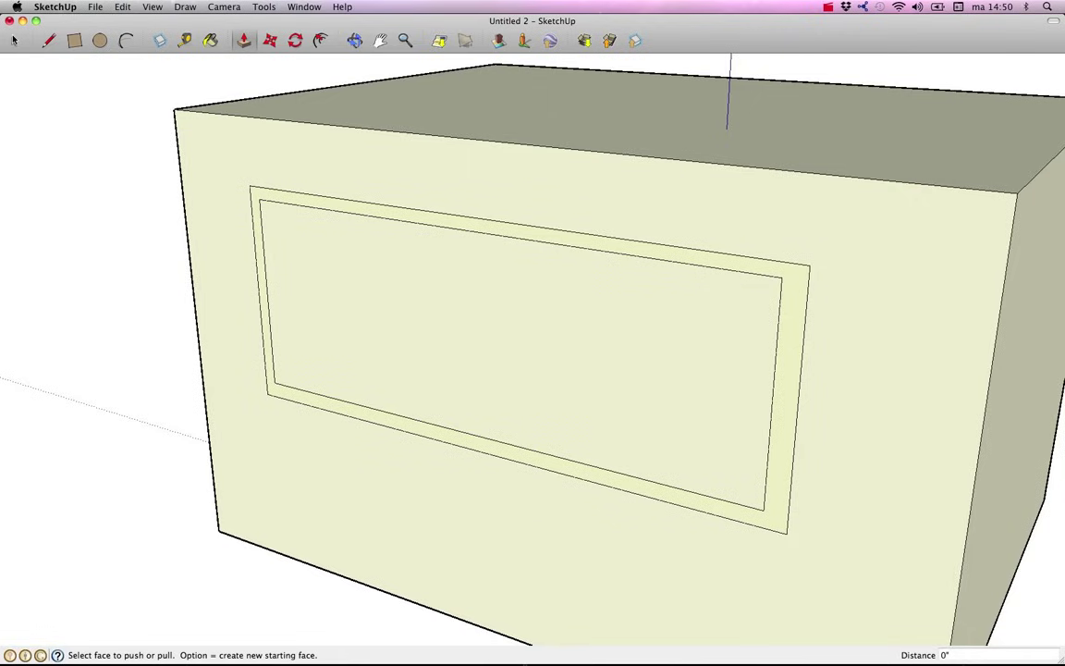
left_click(321, 209)
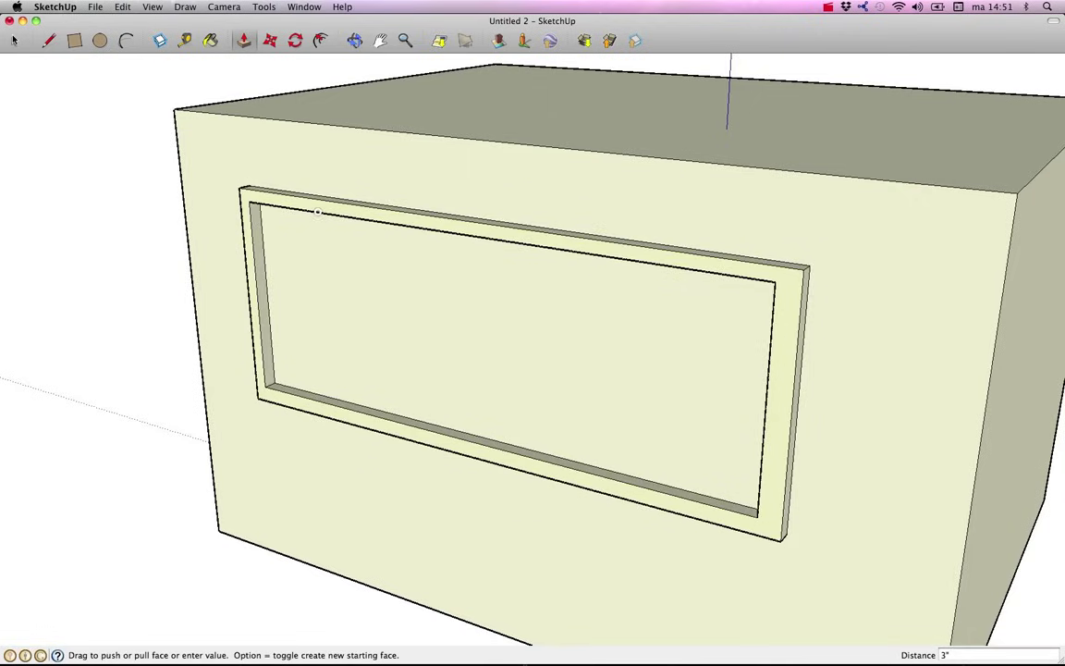
left_click(285, 189)
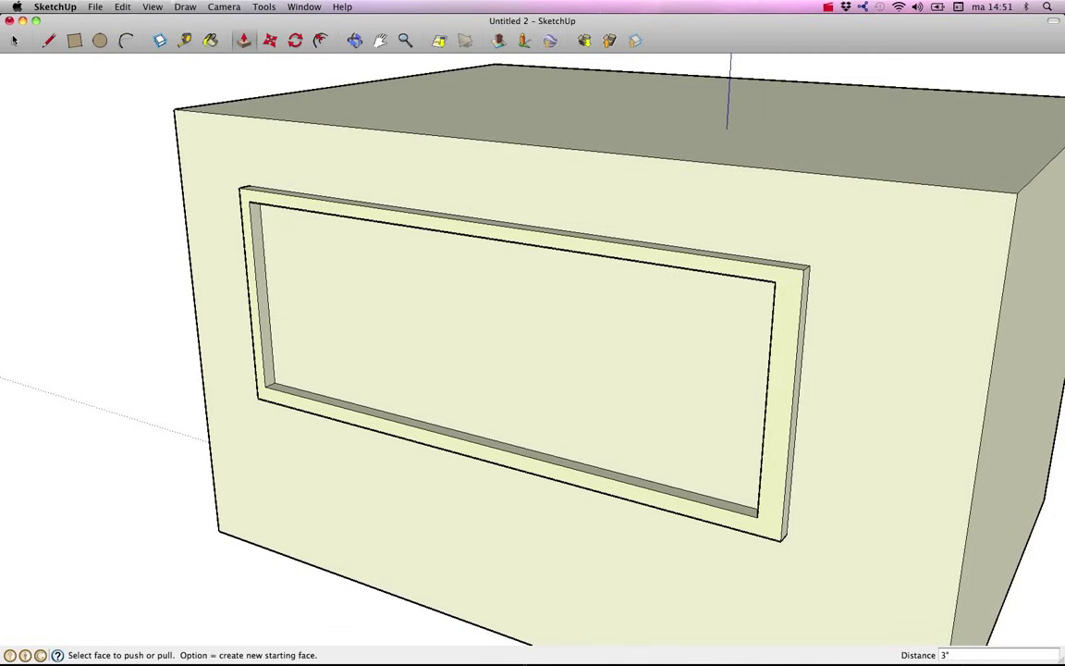
key("ctrl+z")
left_click(355, 40)
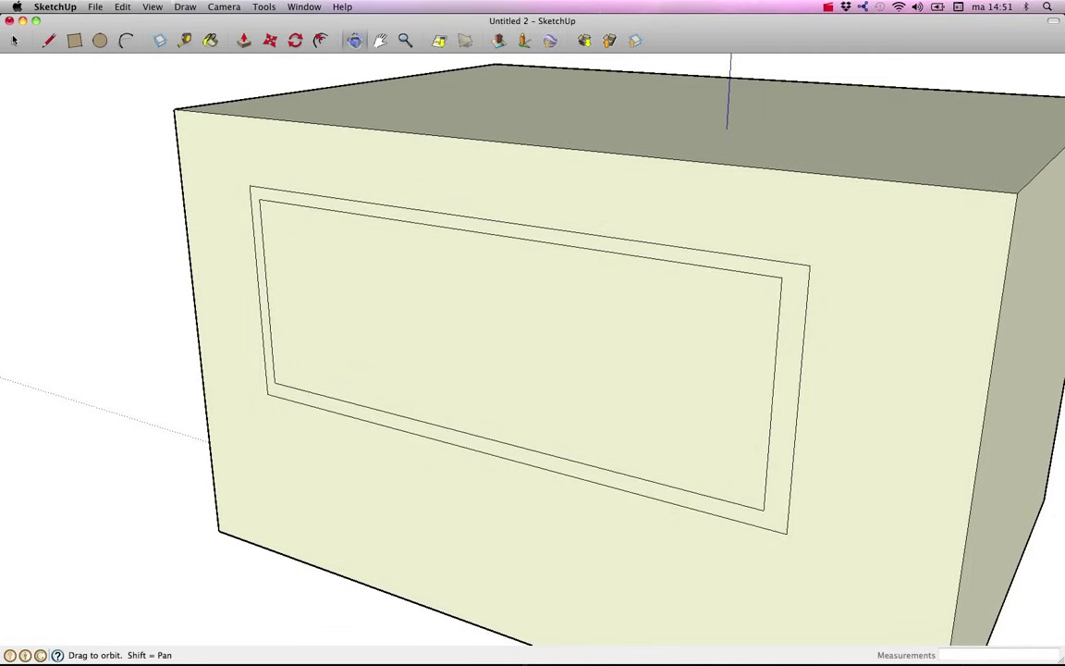
mouse_move(370, 185)
left_mouse_down()
mouse_move(396, 228)
mouse_move(474, 182)
mouse_move(503, 185)
left_mouse_up()
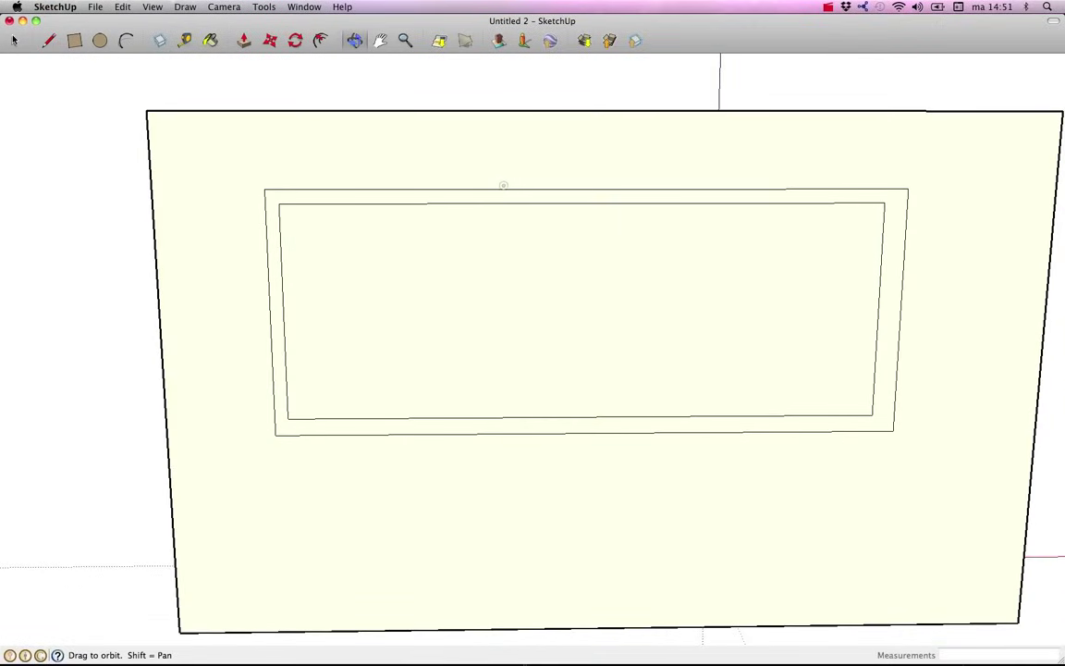
- Pull the window frame strip 2" out from the front wall, then orbit into perspective
key("p")
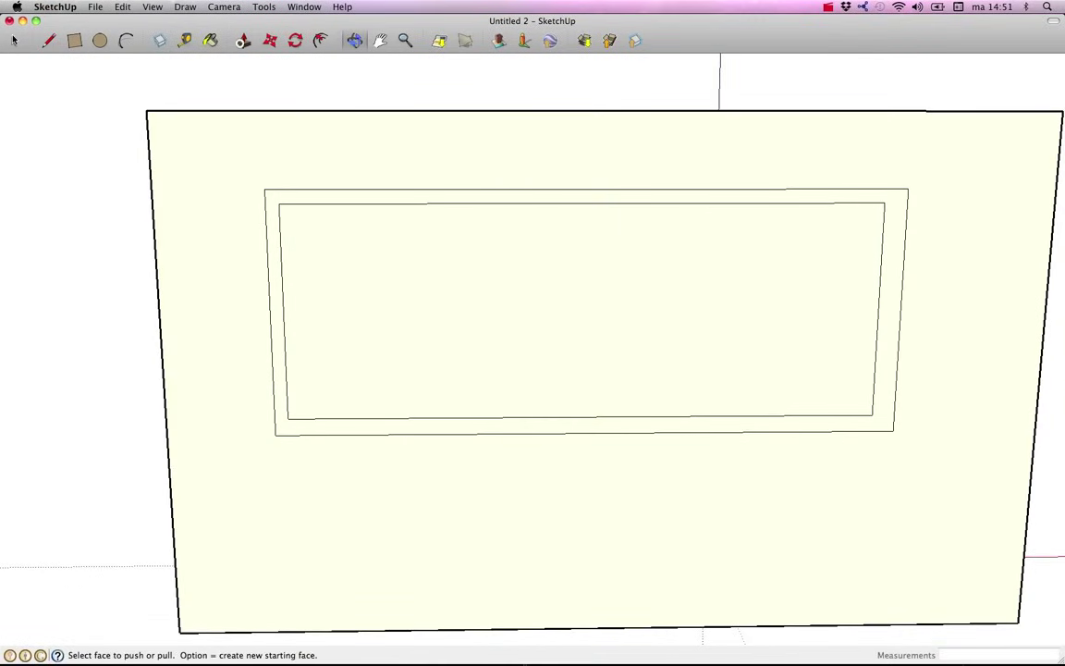
double_click(295, 197)
left_click(296, 197)
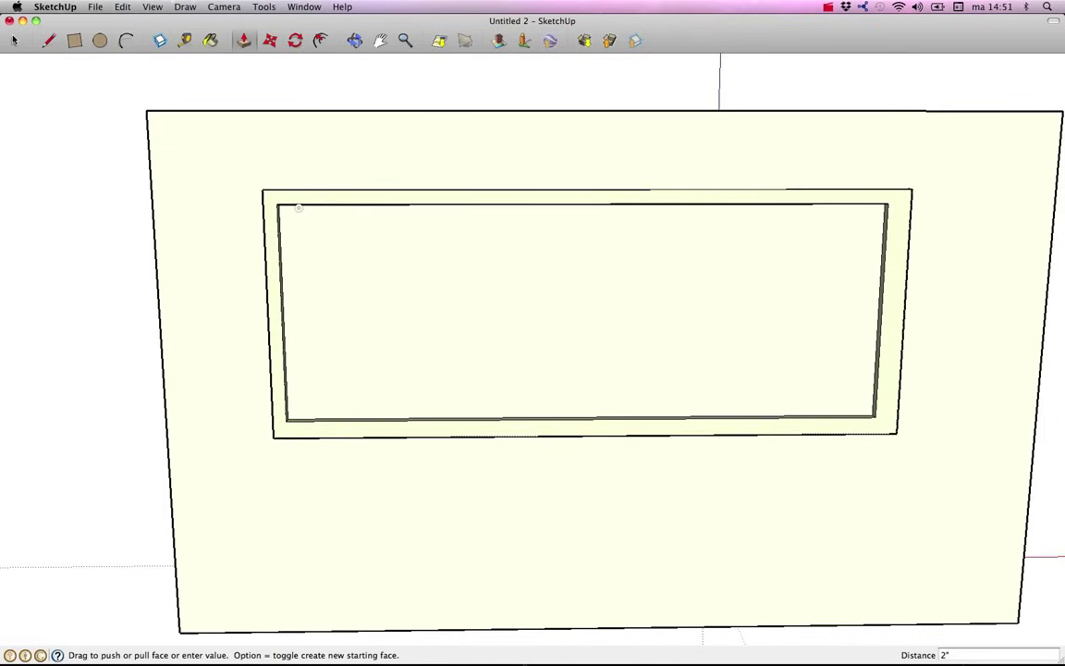
left_click(297, 207)
key("o")
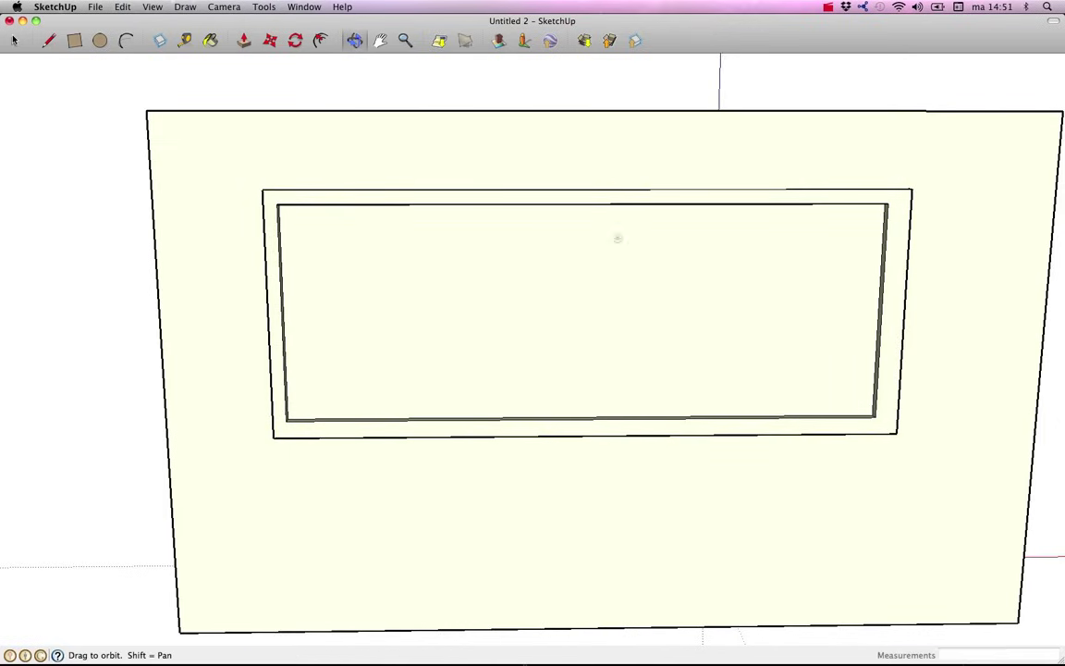
mouse_move(618, 238)
left_mouse_down()
mouse_move(473, 238)
mouse_move(600, 297)
mouse_move(595, 350)
mouse_move(571, 380)
mouse_move(573, 355)
mouse_move(542, 261)
mouse_move(561, 307)
left_mouse_up()
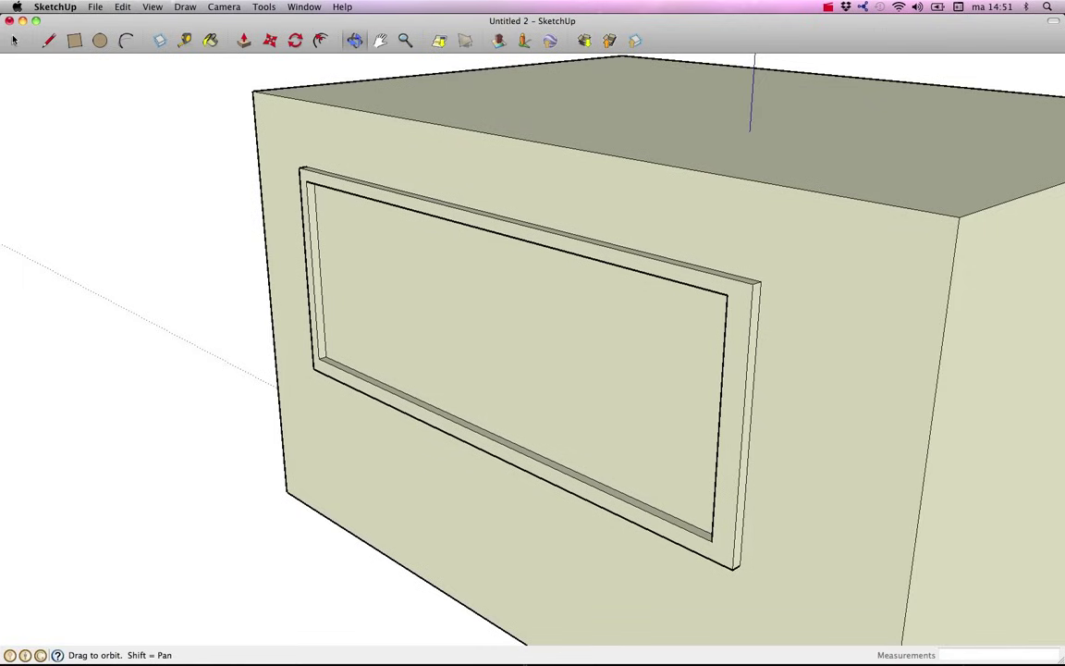
key("p")
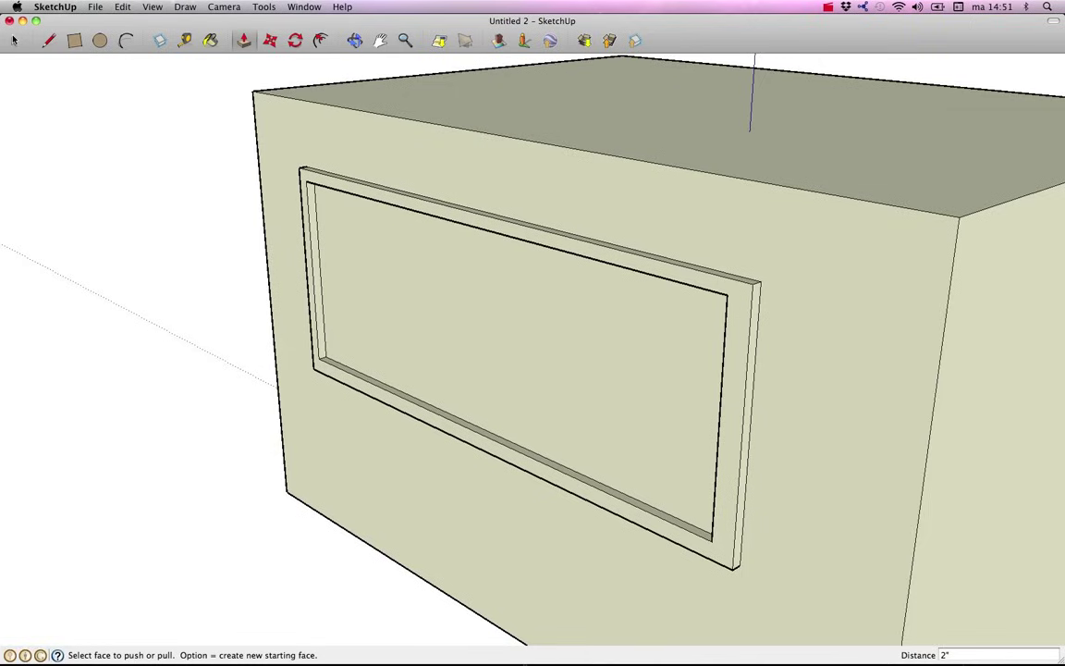
key("super+z")
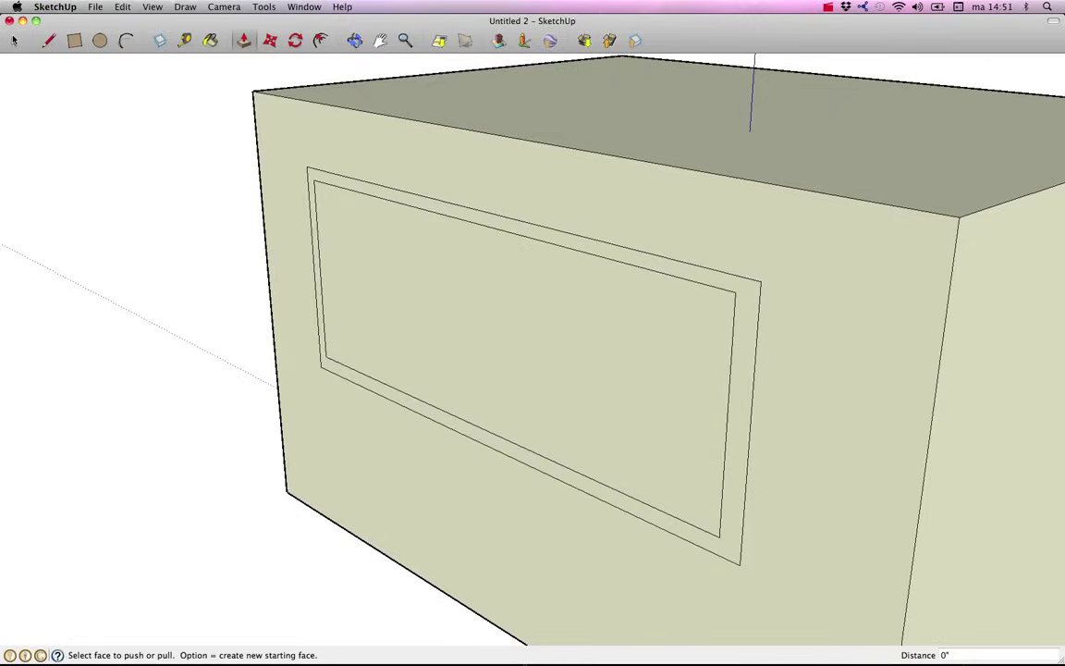
key("super+z")
key("super+z")
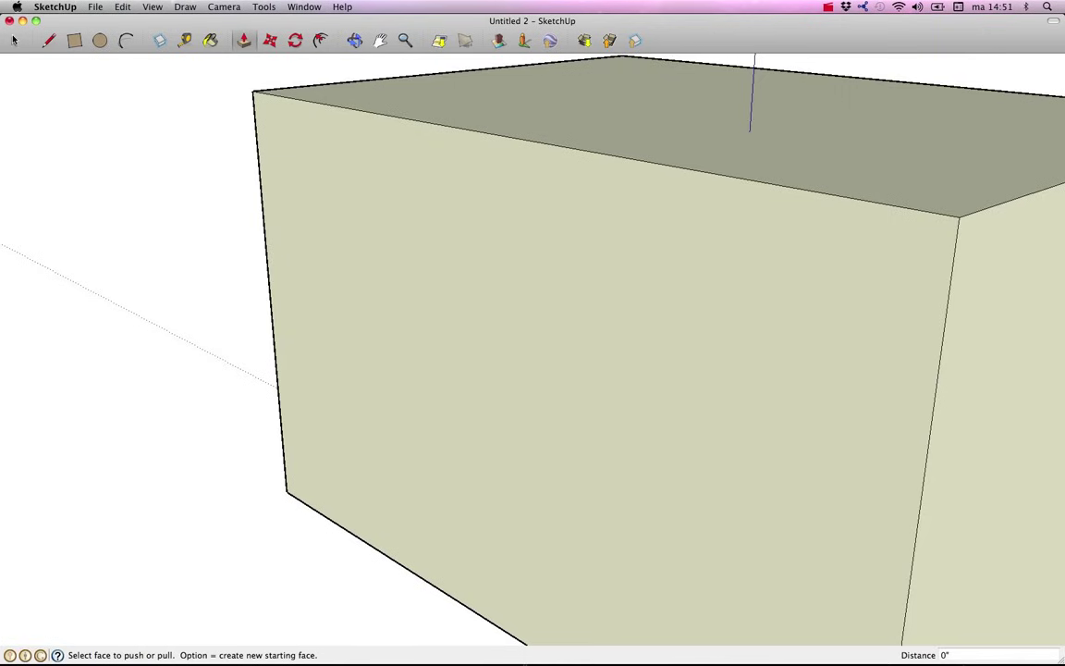
key("super+shift+z")
key("super+shift+z")
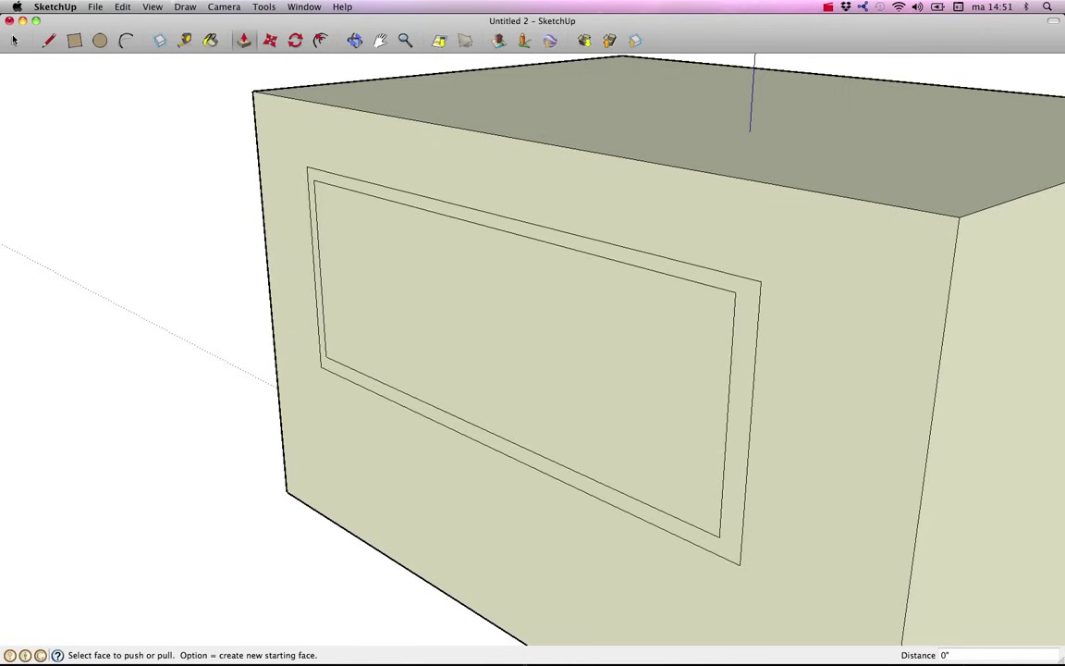
key("super+shift+z")
key("super+z")
key("super+z")
key("super+shift+z")
key("super+shift+z")
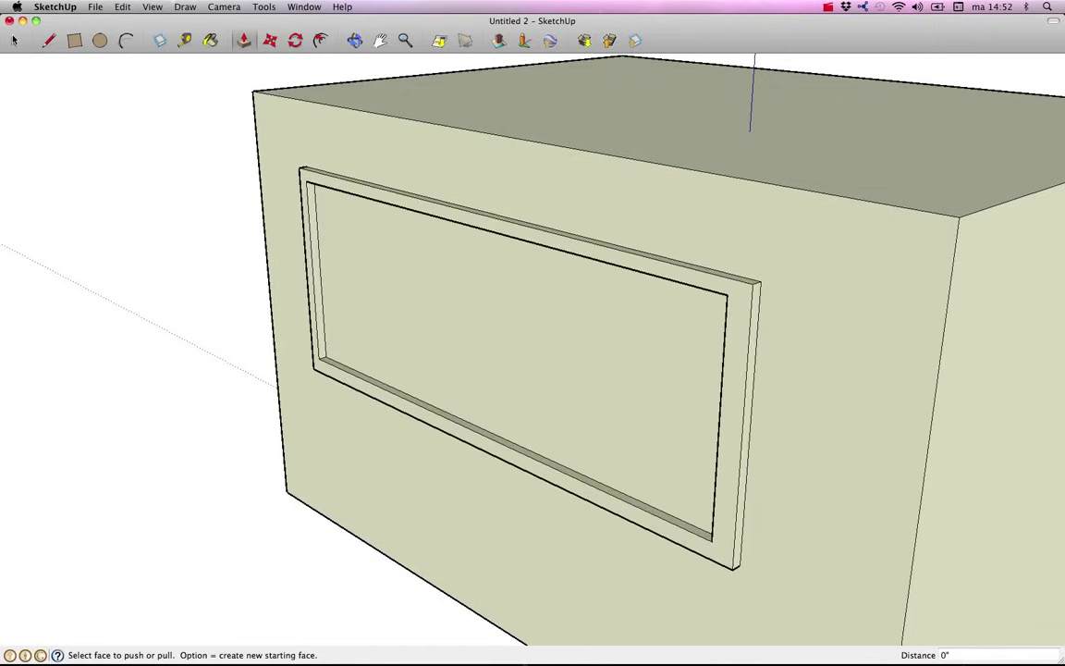
key("super+z")
key("super+z")
key("super+shift+z")
key("super+shift+z")
- Push the inner window panel 2" into the wall behind the frame
left_click(462, 331)
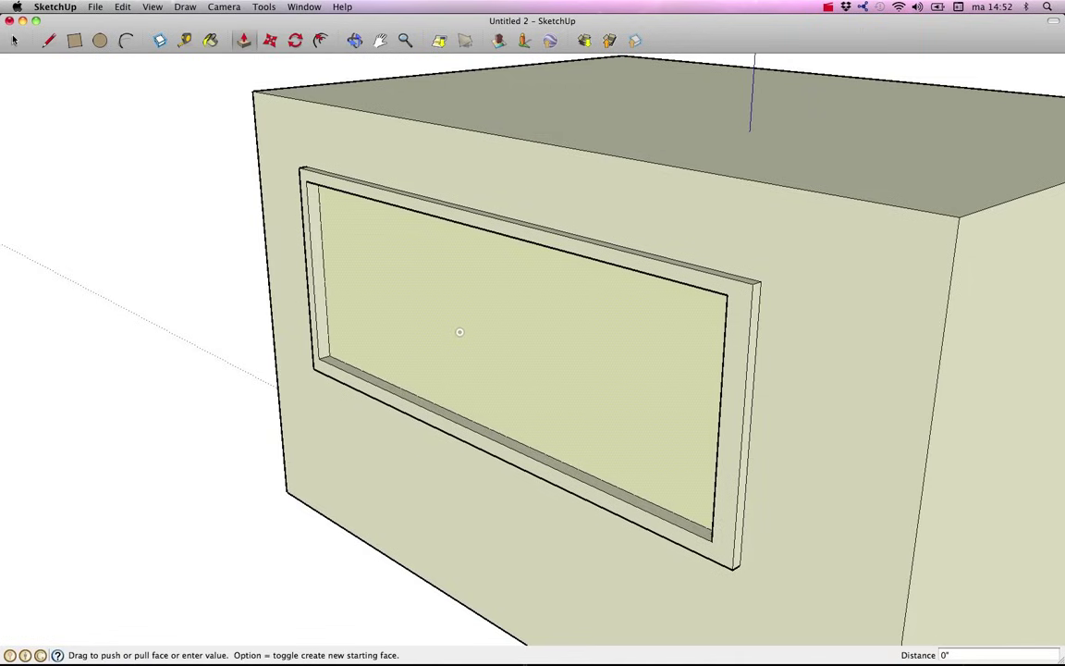
type("2")
key("Return")
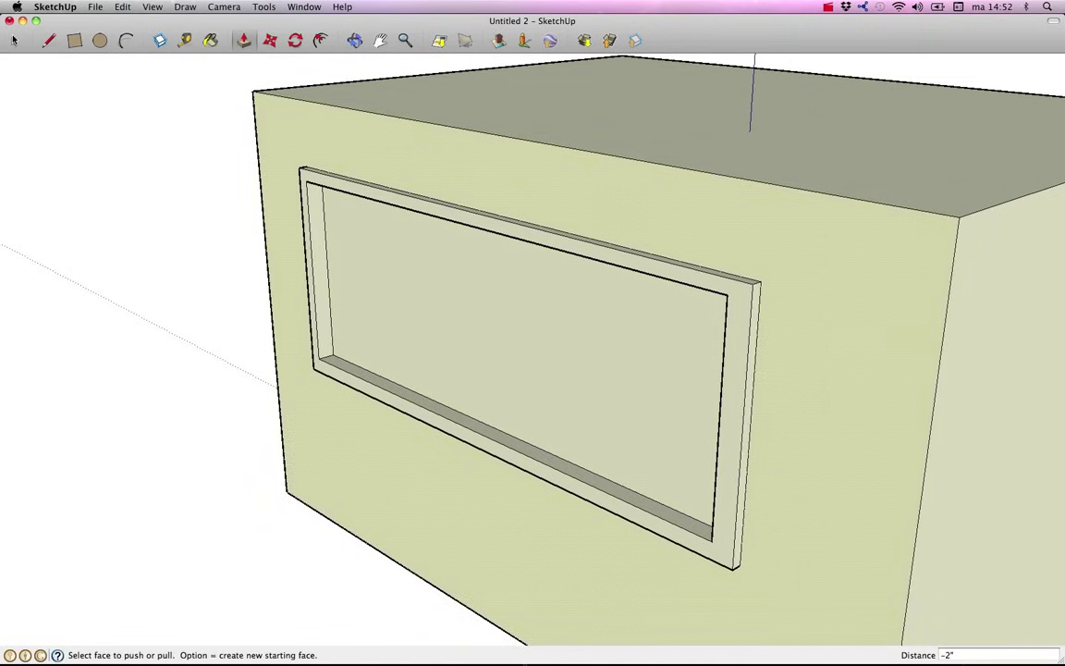
mouse_move(454, 231)
middle_mouse_down()
mouse_move(747, 220)
mouse_move(734, 285)
mouse_move(625, 238)
mouse_move(713, 213)
mouse_move(771, 224)
mouse_move(785, 203)
mouse_move(794, 221)
middle_mouse_up()
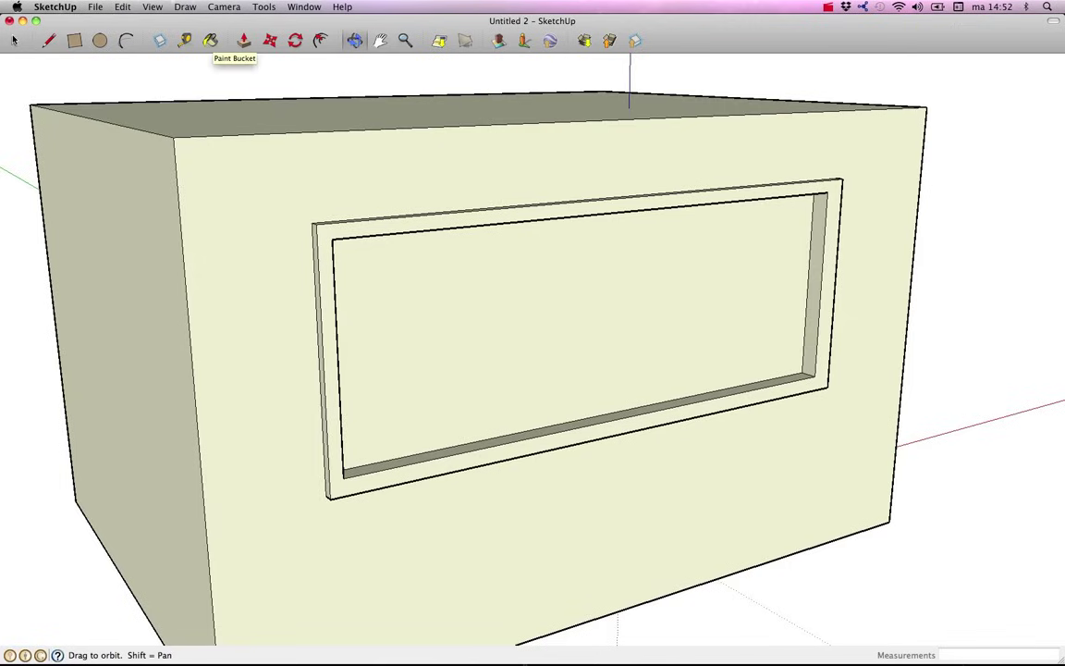
- Paint the recessed pane with the blue Translucent glass material at 50% opacity
left_click(210, 40)
key("super")
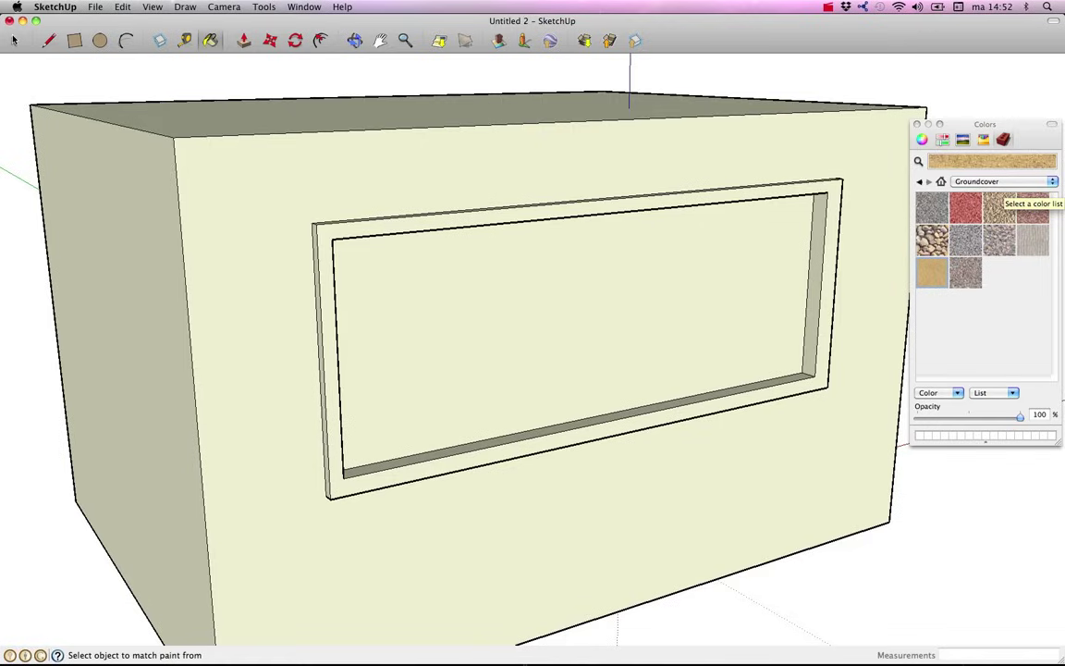
left_click(1004, 181)
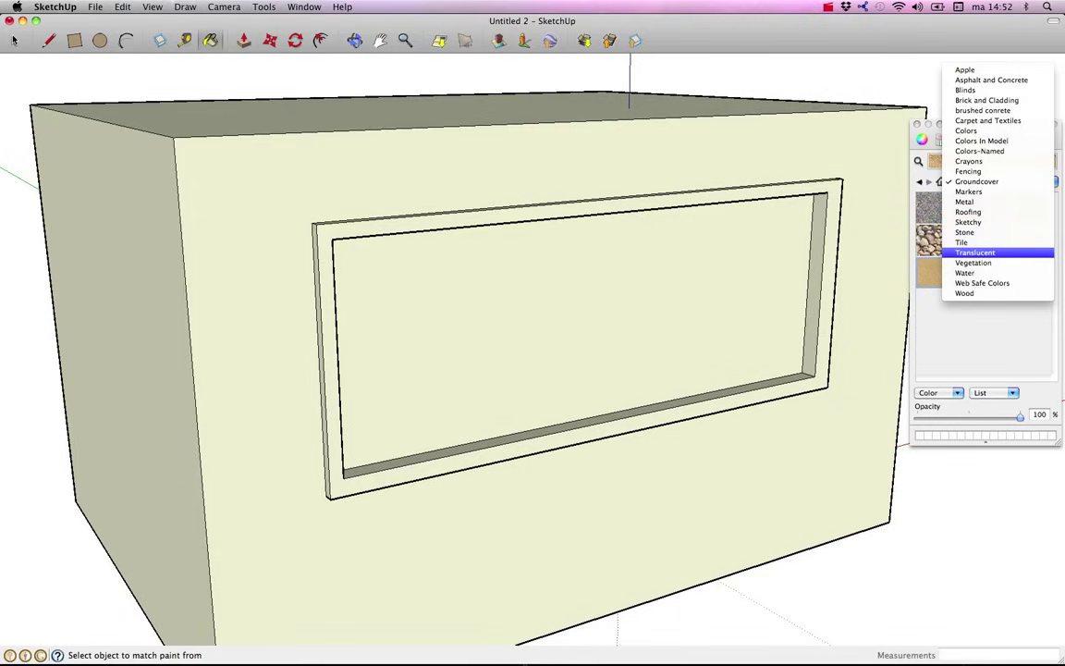
left_click(976, 252)
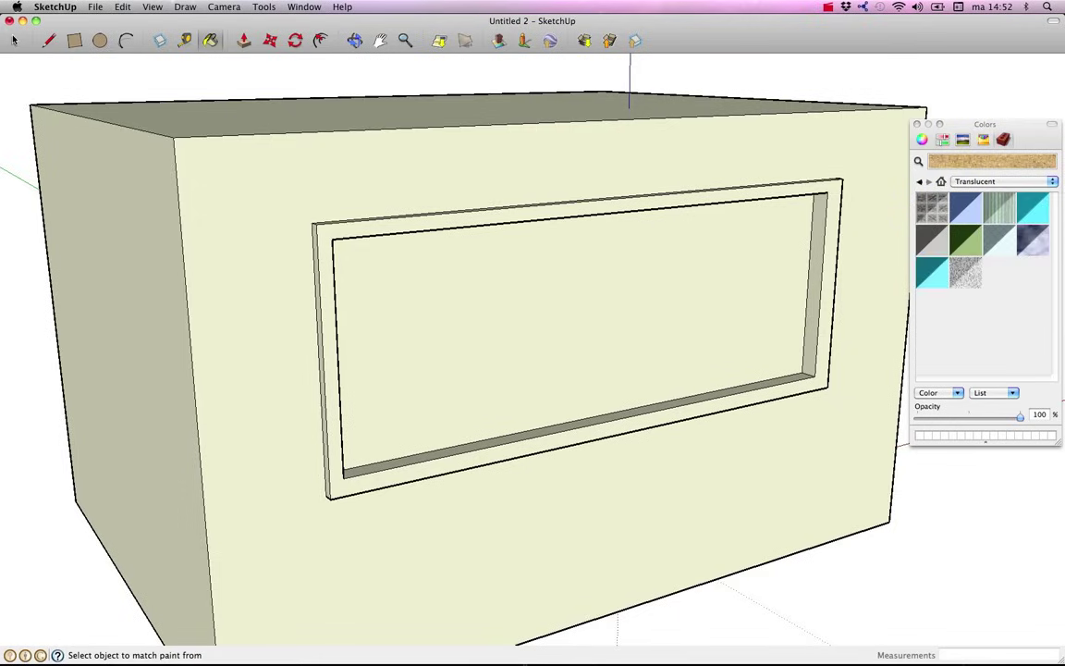
left_click(964, 207)
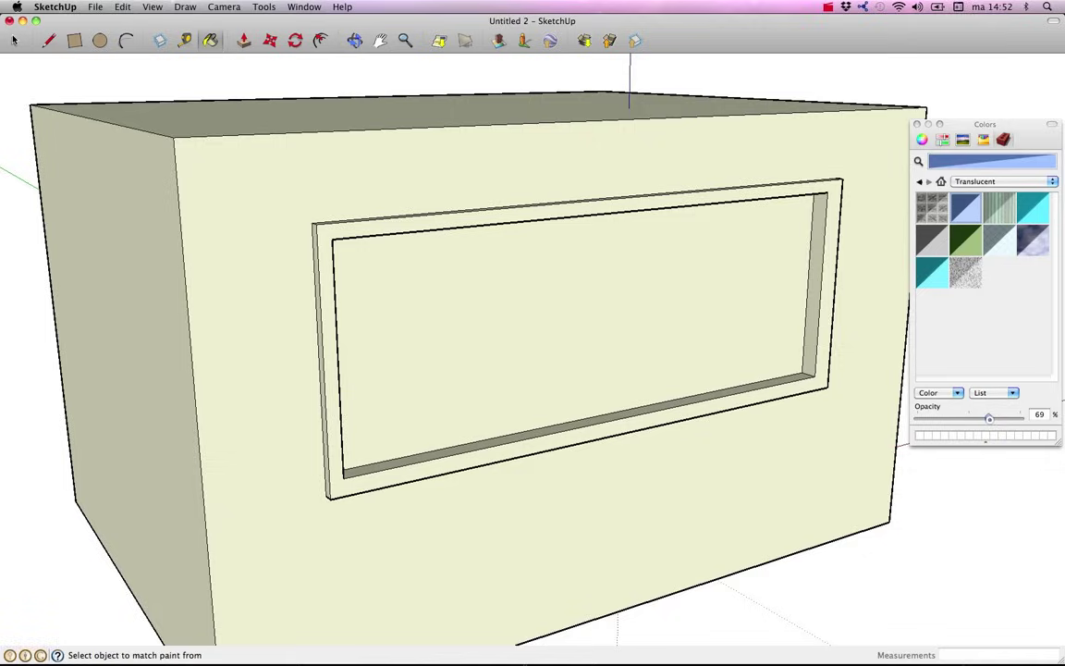
mouse_move(968, 418)
left_mouse_down()
mouse_move(1002, 418)
mouse_move(976, 419)
left_mouse_up()
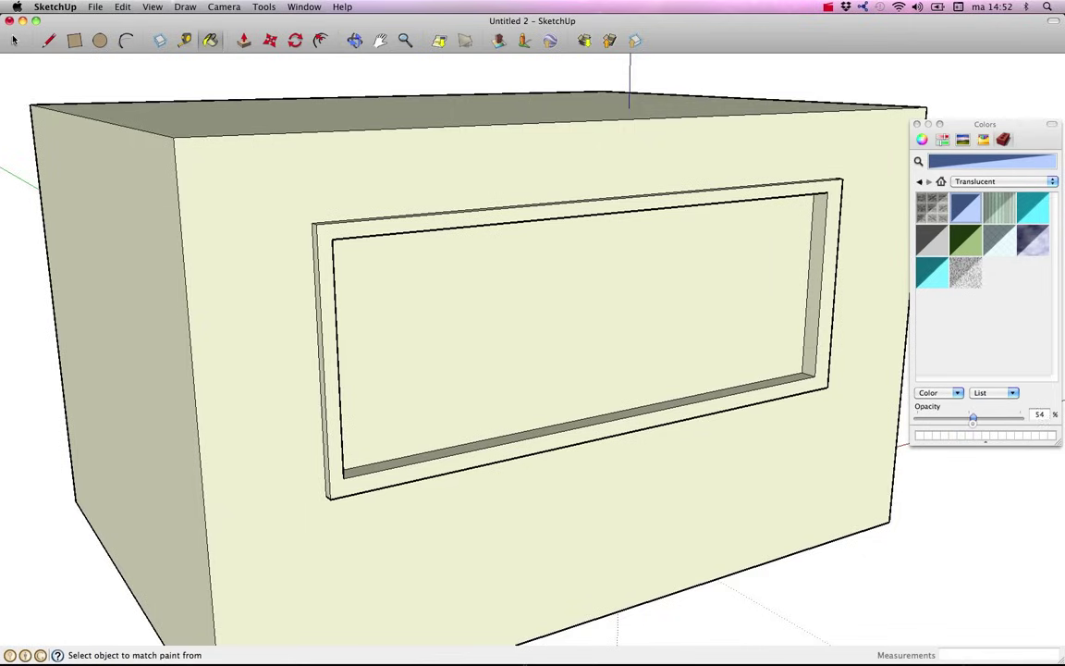
left_click_drag(976, 419, 968, 419)
left_click(611, 252)
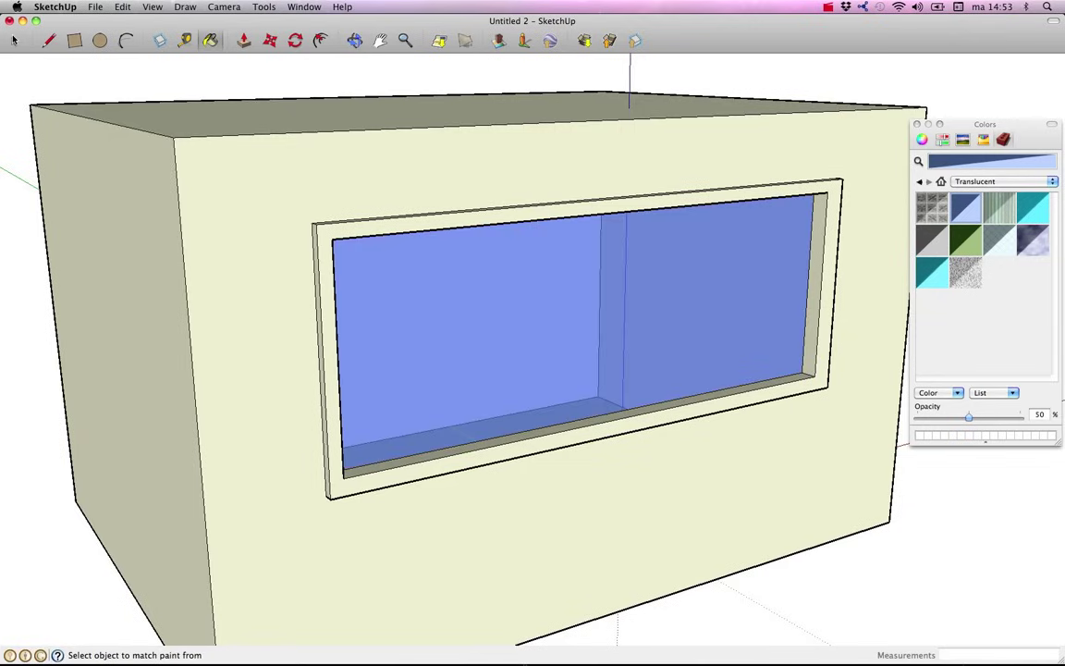
- Orbit toward the front wall and zoom out until the entire box shows
key("o")
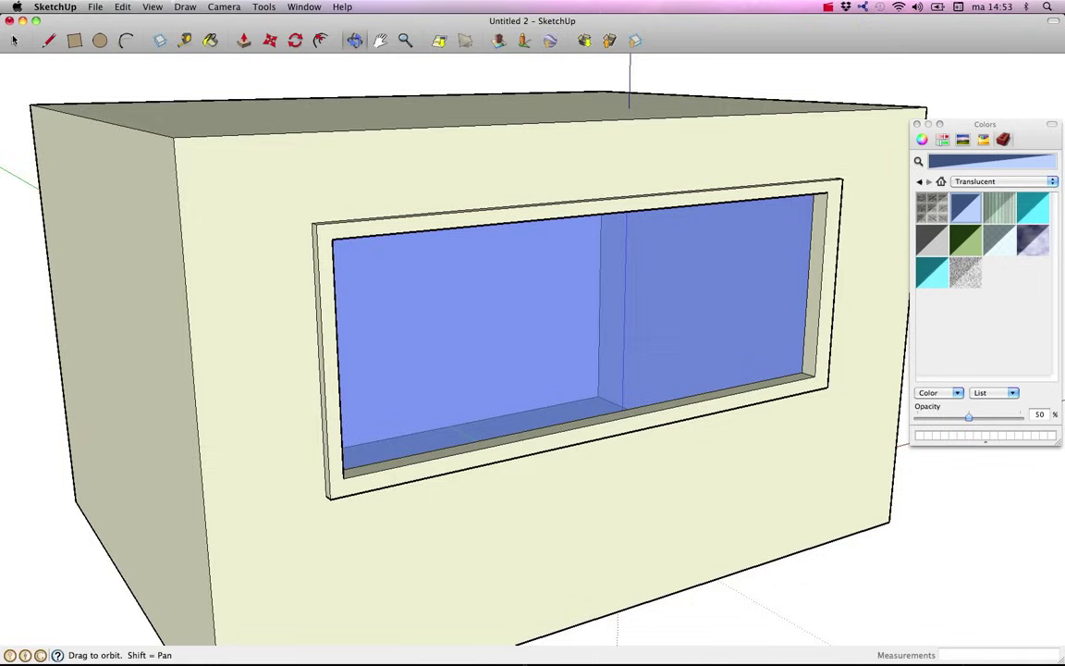
mouse_move(654, 238)
left_mouse_down()
mouse_move(580, 245)
mouse_move(577, 300)
mouse_move(591, 235)
mouse_move(212, 269)
mouse_move(379, 330)
mouse_move(596, 291)
mouse_move(640, 268)
mouse_move(725, 280)
mouse_move(655, 283)
left_mouse_up()
scroll(578, 300, "down", 5)
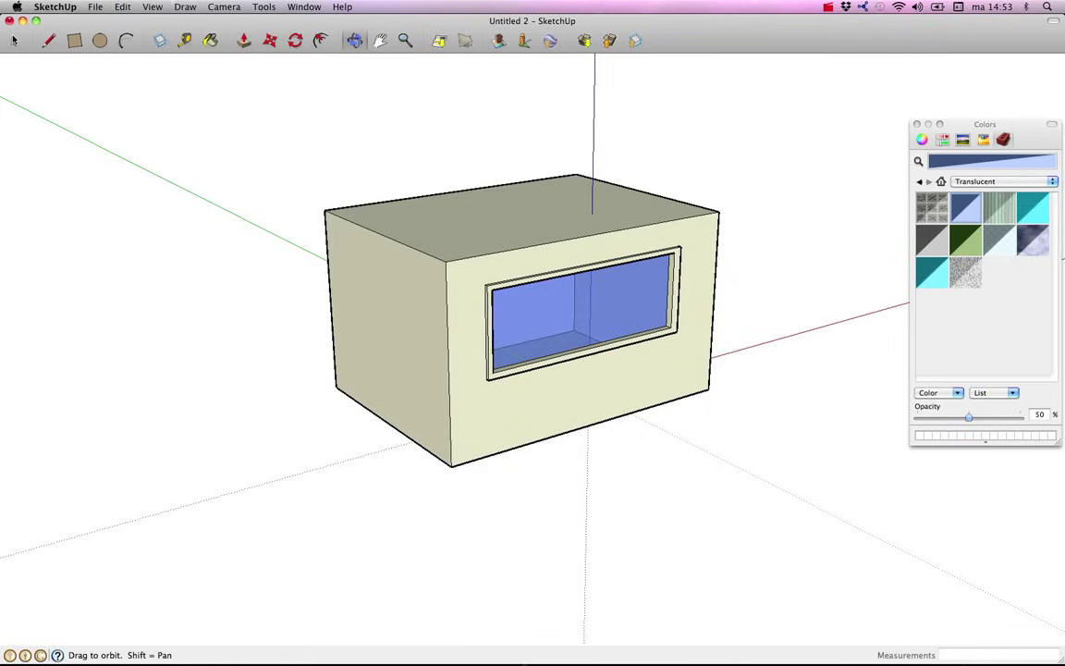
- Pull the box's top face up about 3' 11" to make it taller
key("p")
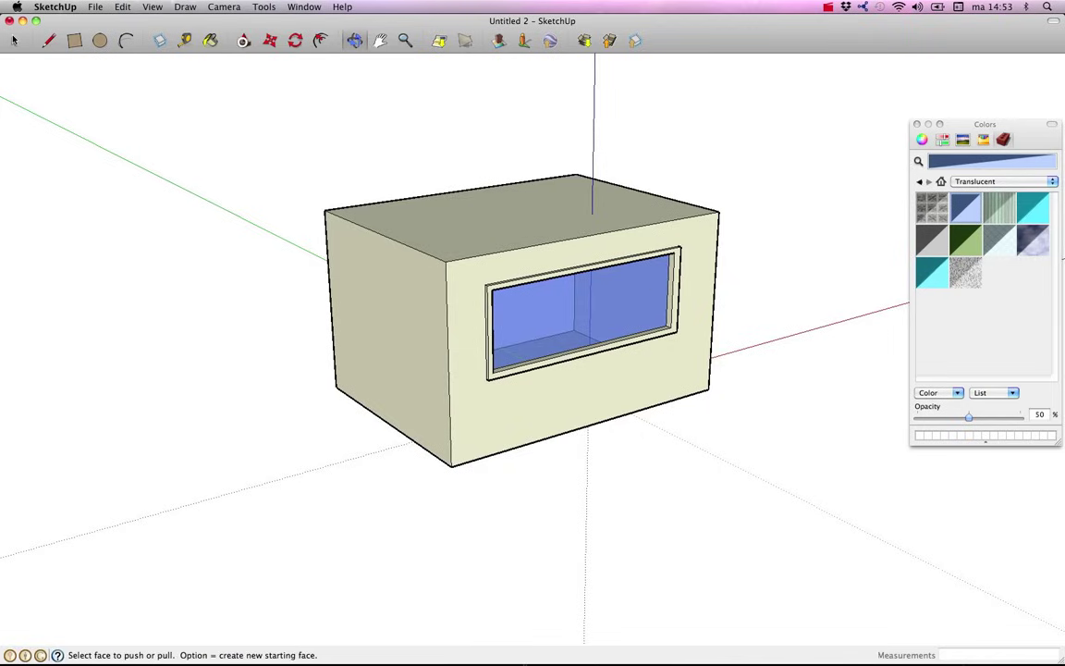
mouse_move(454, 239)
left_mouse_down()
mouse_move(450, 142)
mouse_move(406, 130)
left_mouse_up()
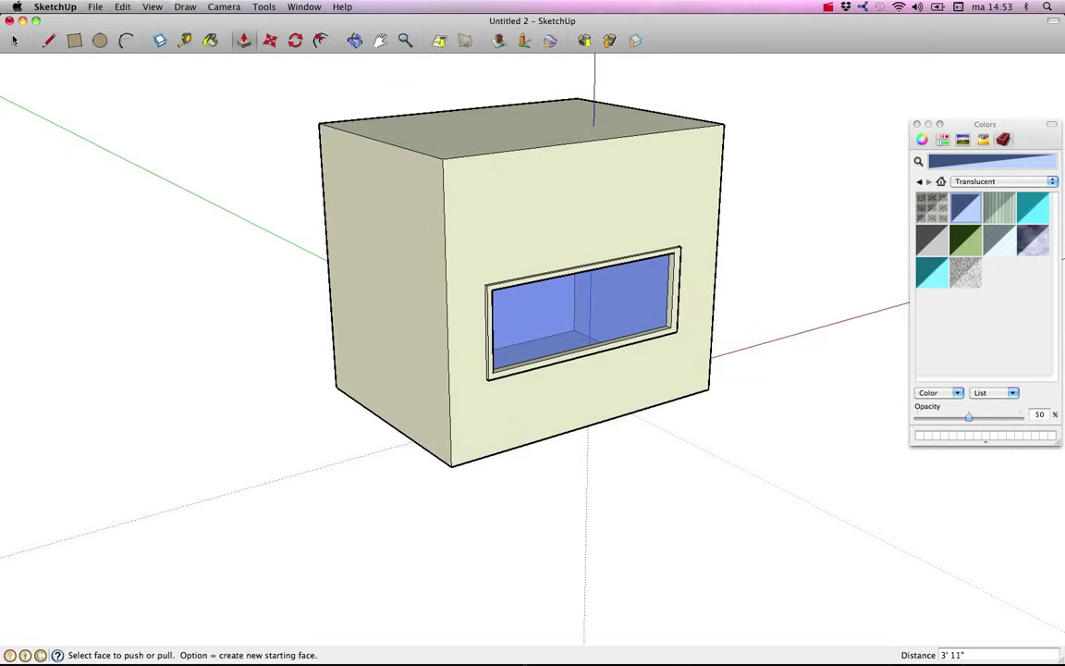
left_click(48, 40)
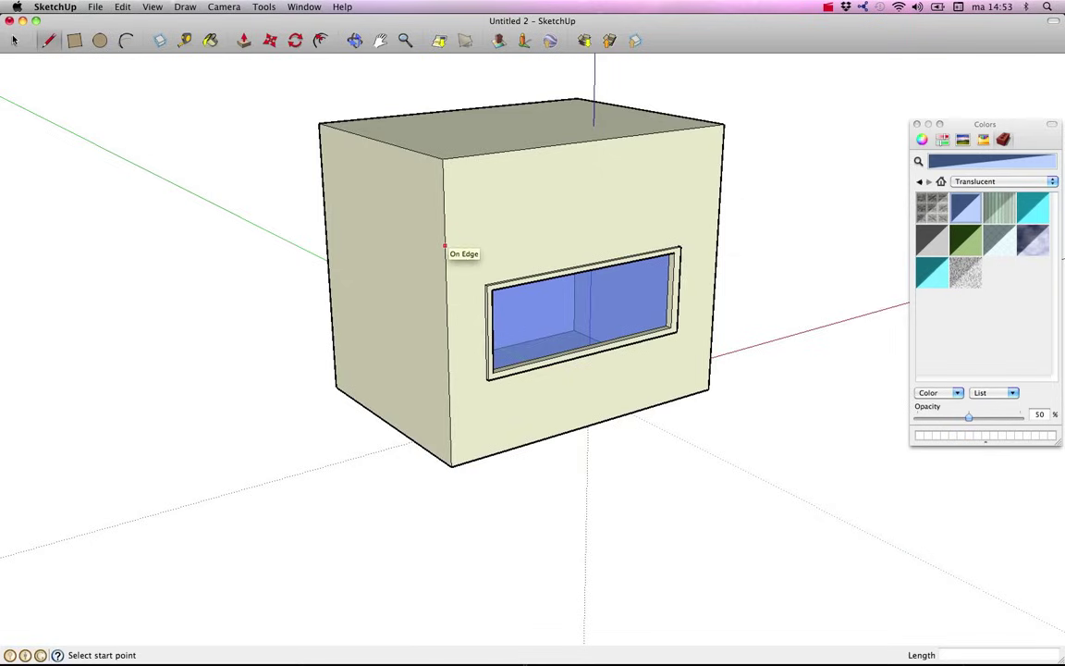
- Draw a horizontal line across the left wall and two lines up to the top edge's midpoint
left_click(445, 246)
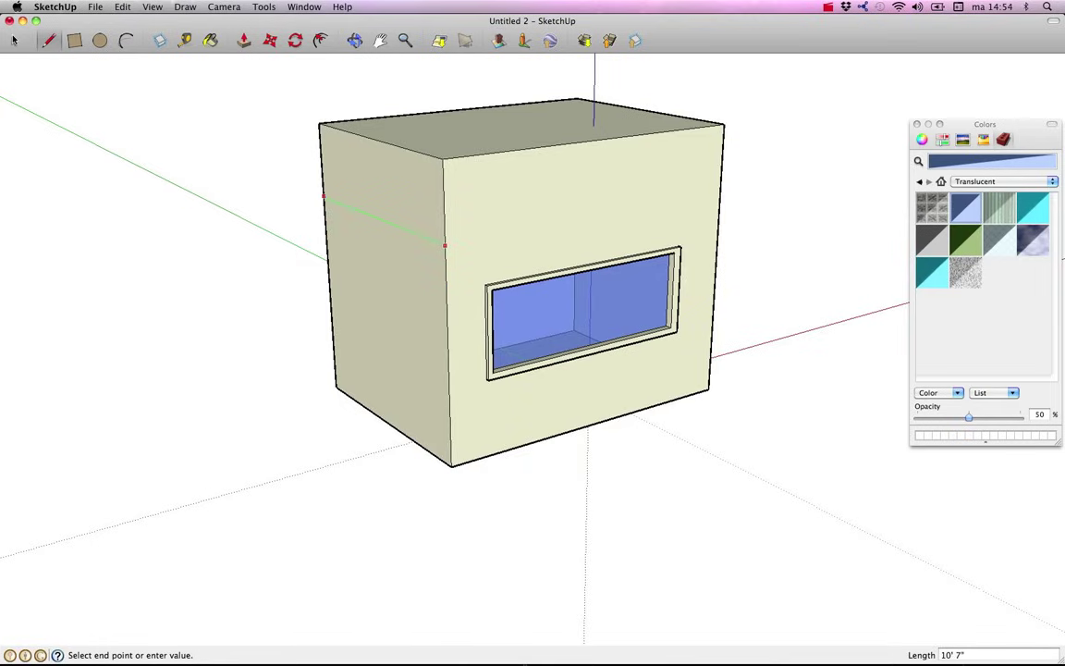
left_click(324, 197)
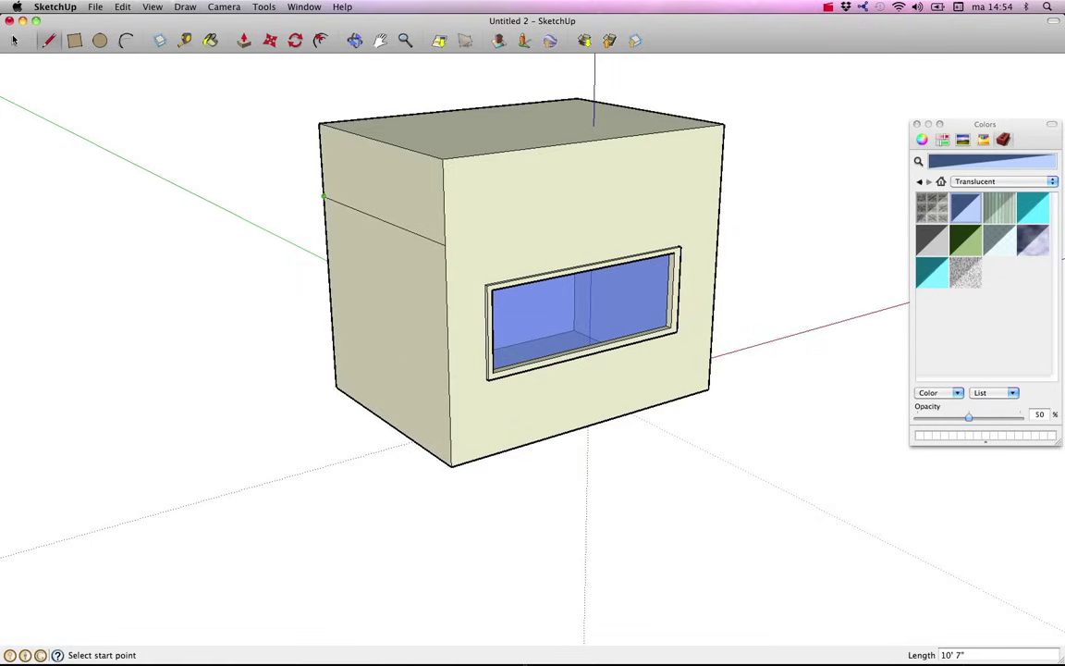
left_click(323, 196)
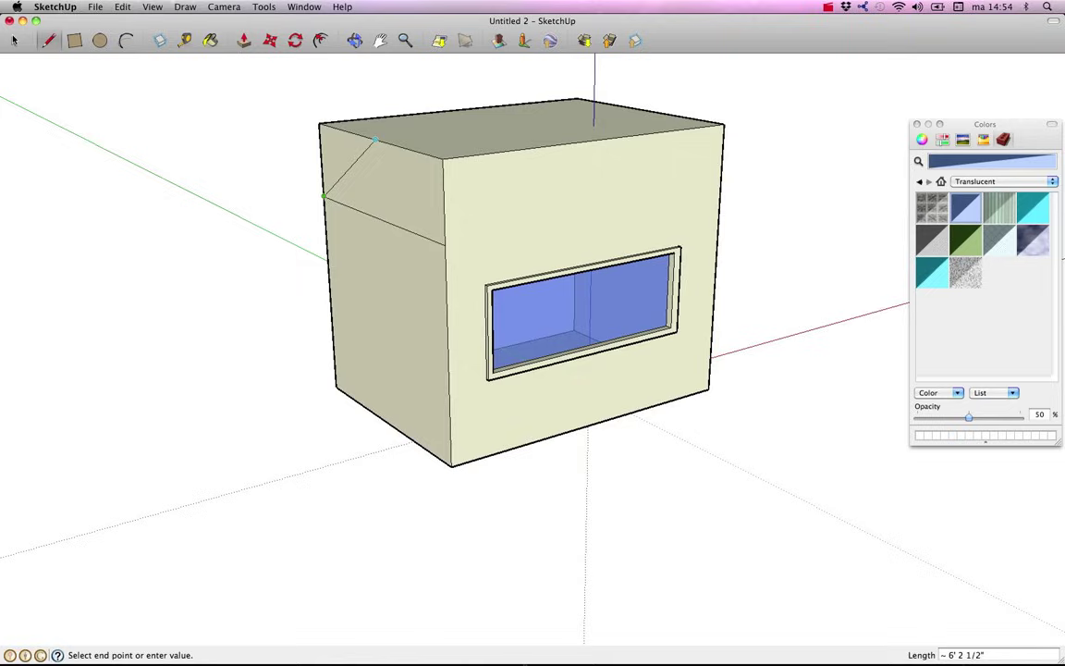
left_click(374, 140)
key("Escape")
left_click(374, 140)
left_click(445, 245)
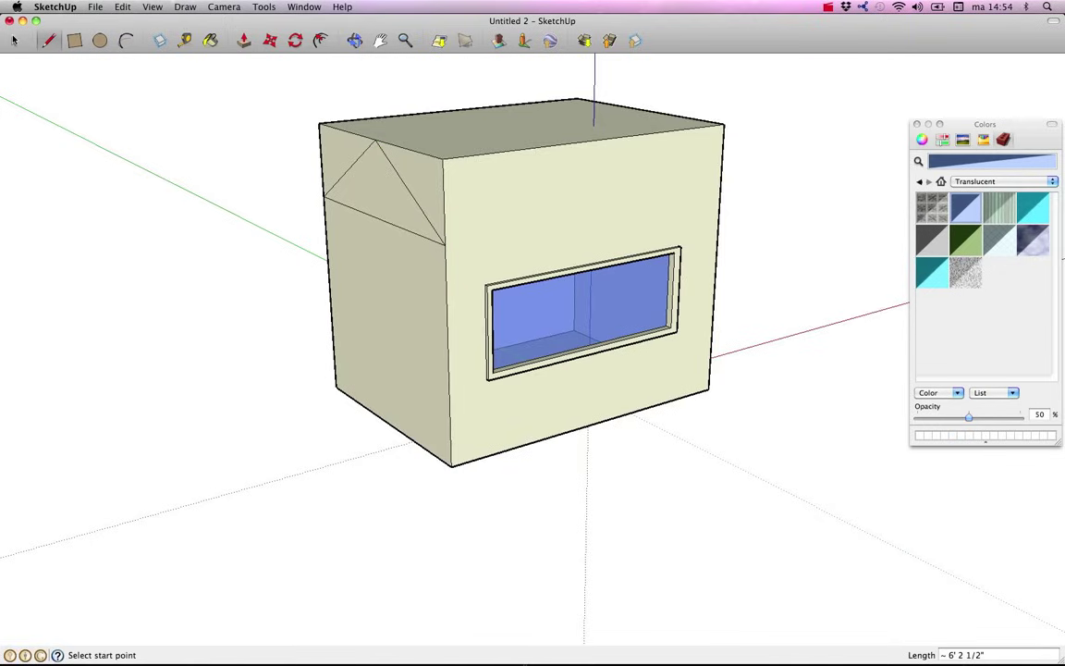
key("o")
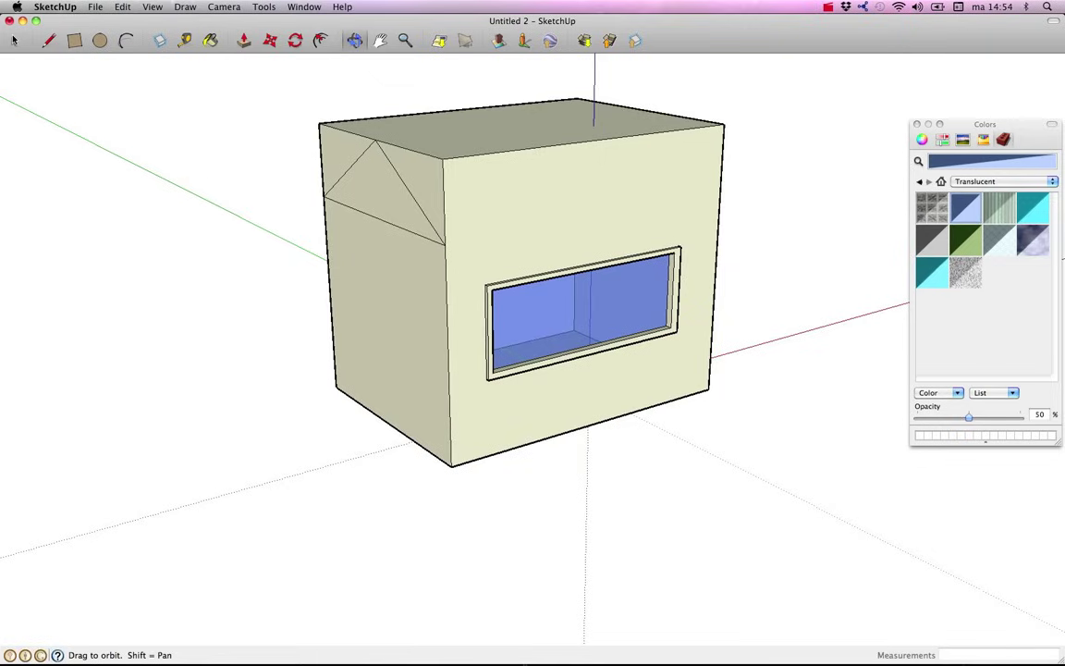
- Push the gable triangle and upper slab through the box to leave two sloping roof faces
left_click_drag(352, 124, 485, 185)
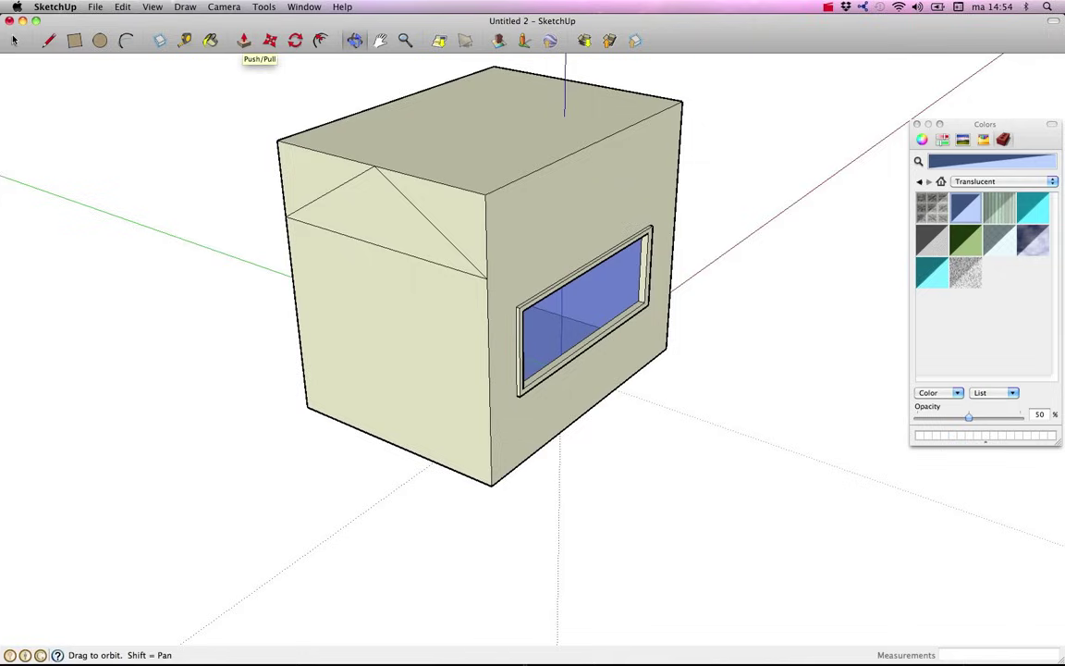
left_click(244, 40)
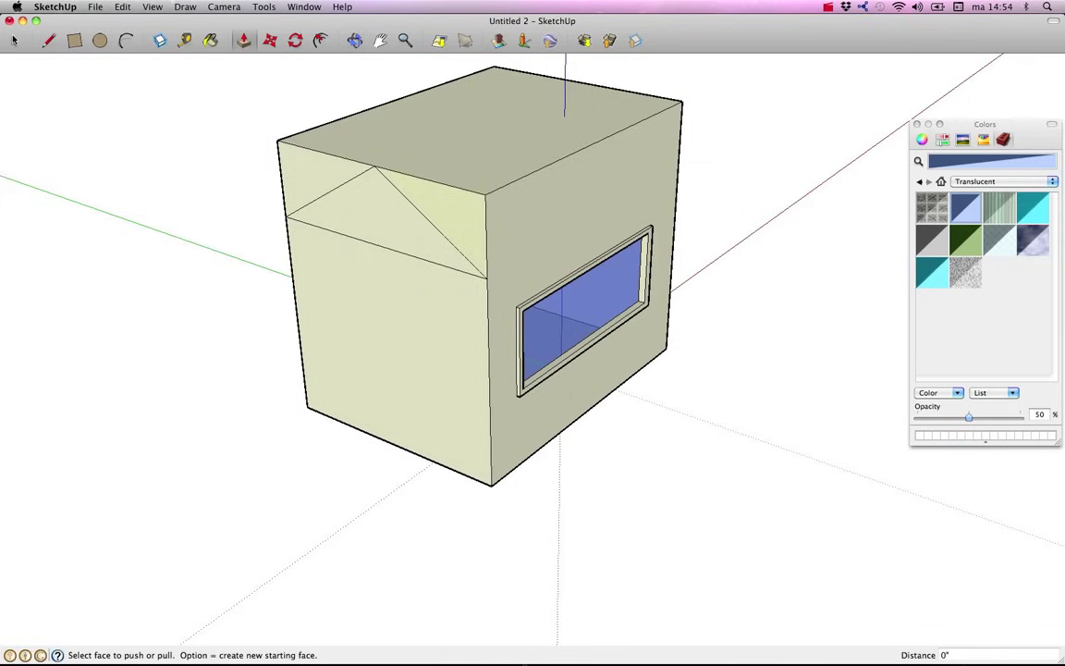
left_click_drag(430, 213, 613, 107)
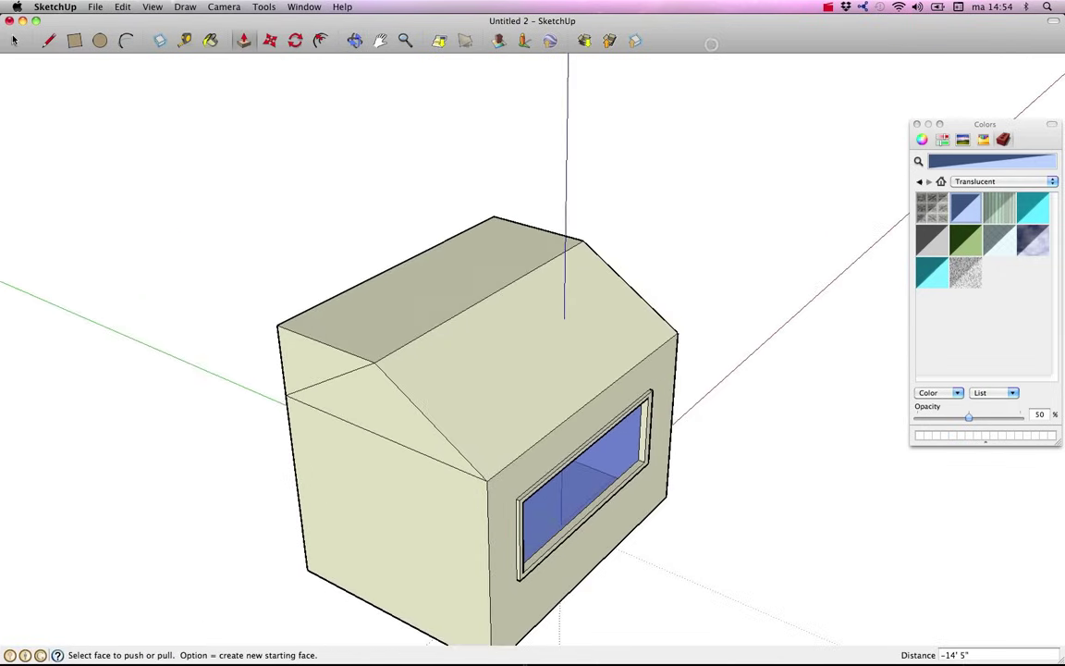
left_click_drag(430, 287, 495, 227)
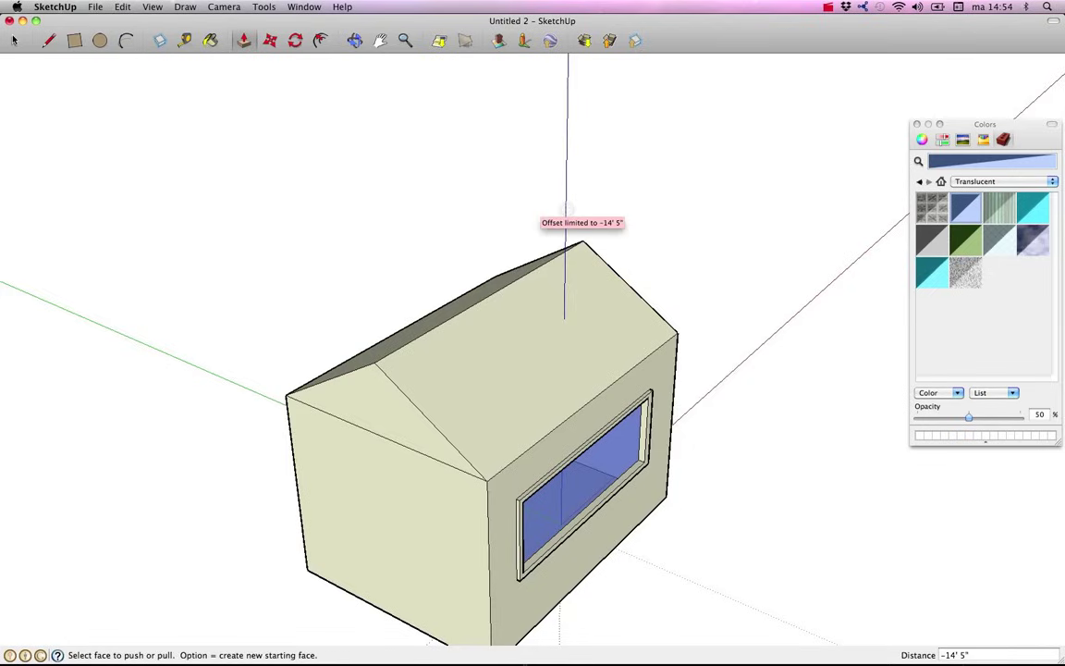
left_click(355, 40)
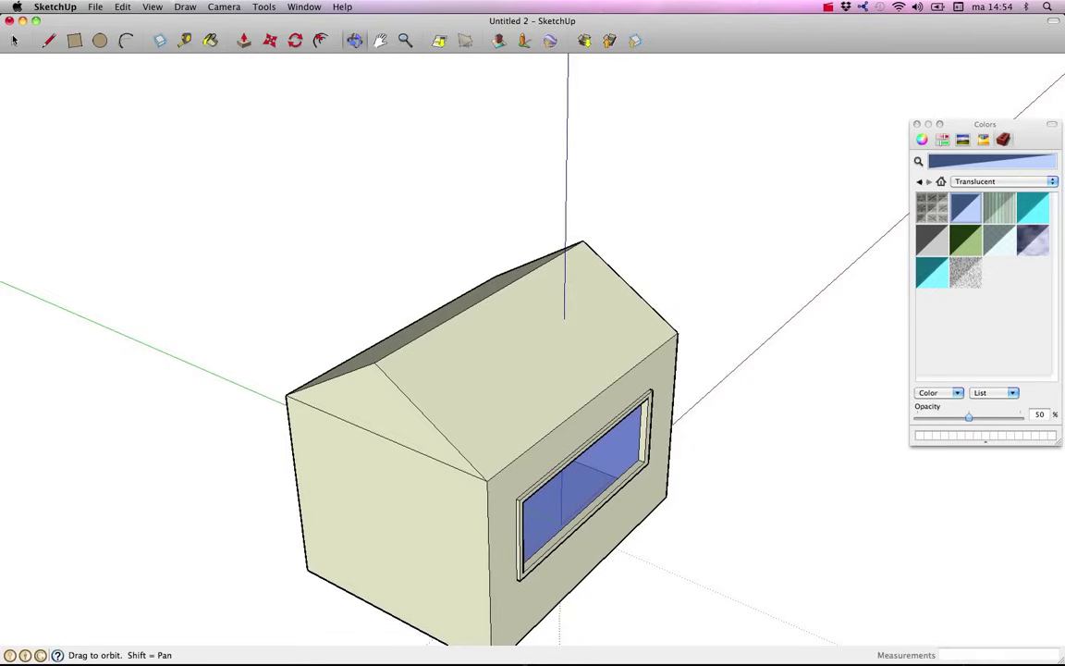
mouse_move(481, 278)
left_mouse_down()
mouse_move(369, 274)
mouse_move(528, 352)
mouse_move(466, 351)
left_mouse_up()
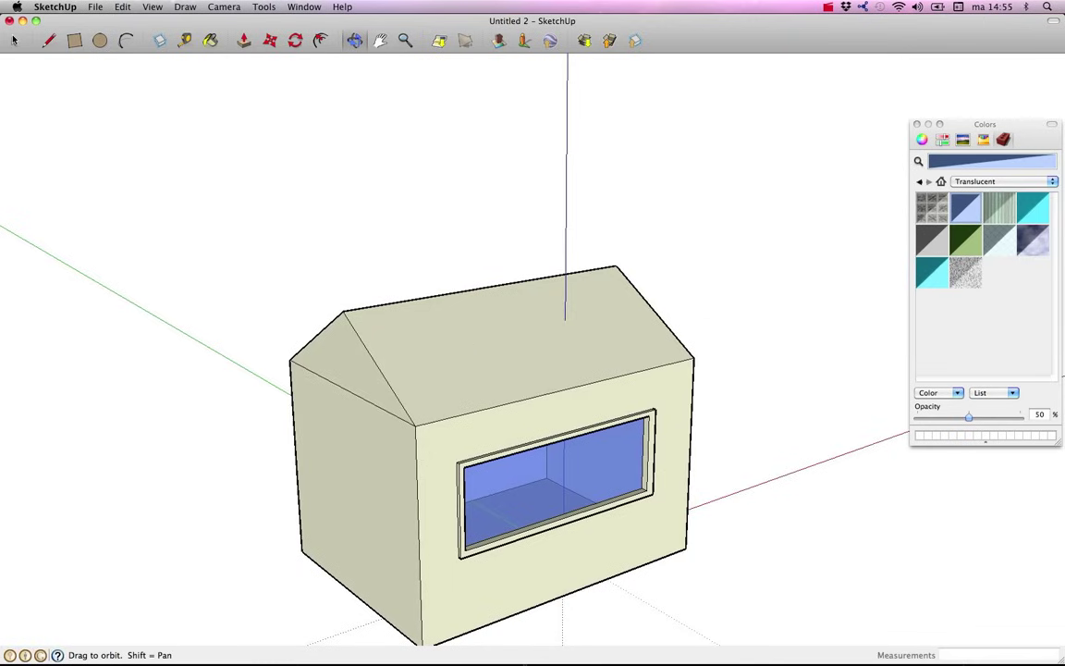
key("h")
left_click_drag(381, 352, 434, 245)
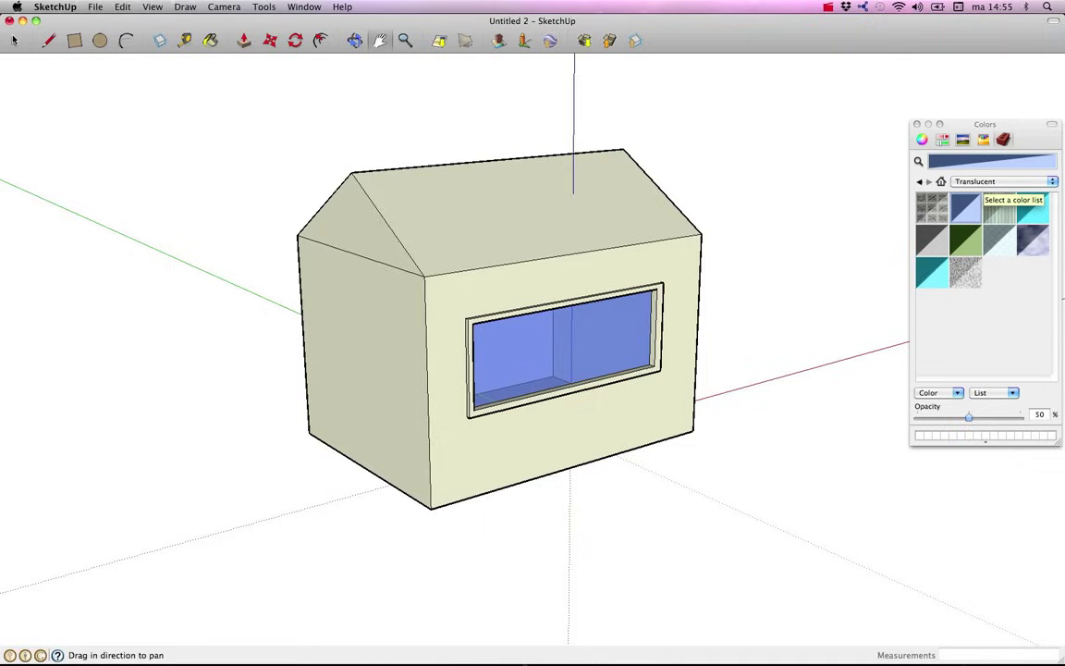
- Select the olive green wood material from the Wood collection
left_click(1008, 182)
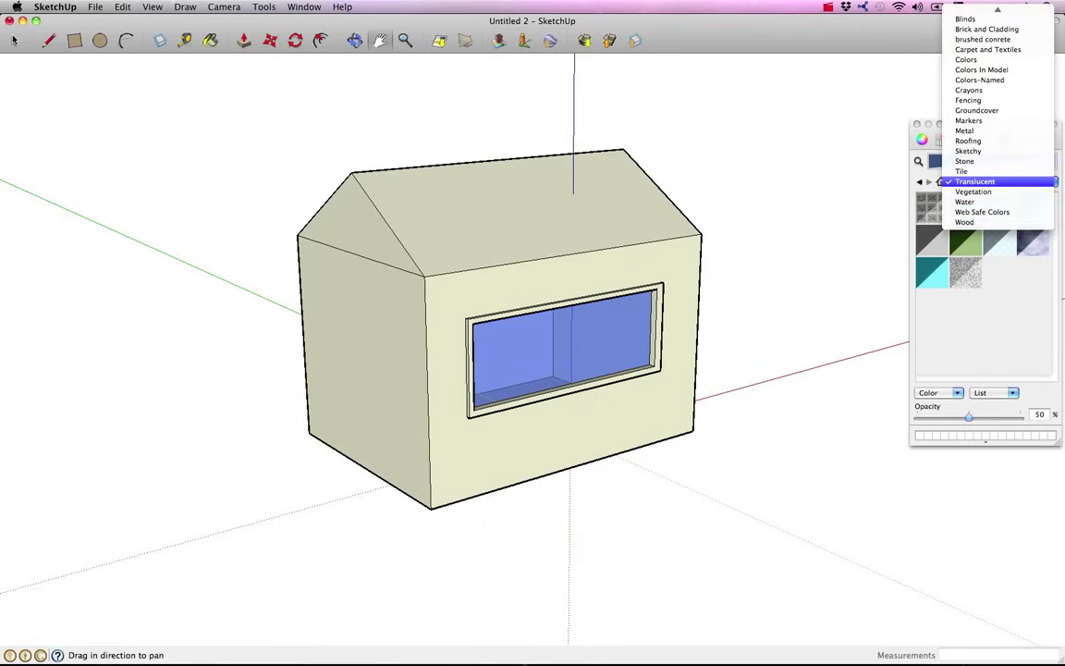
left_click(971, 222)
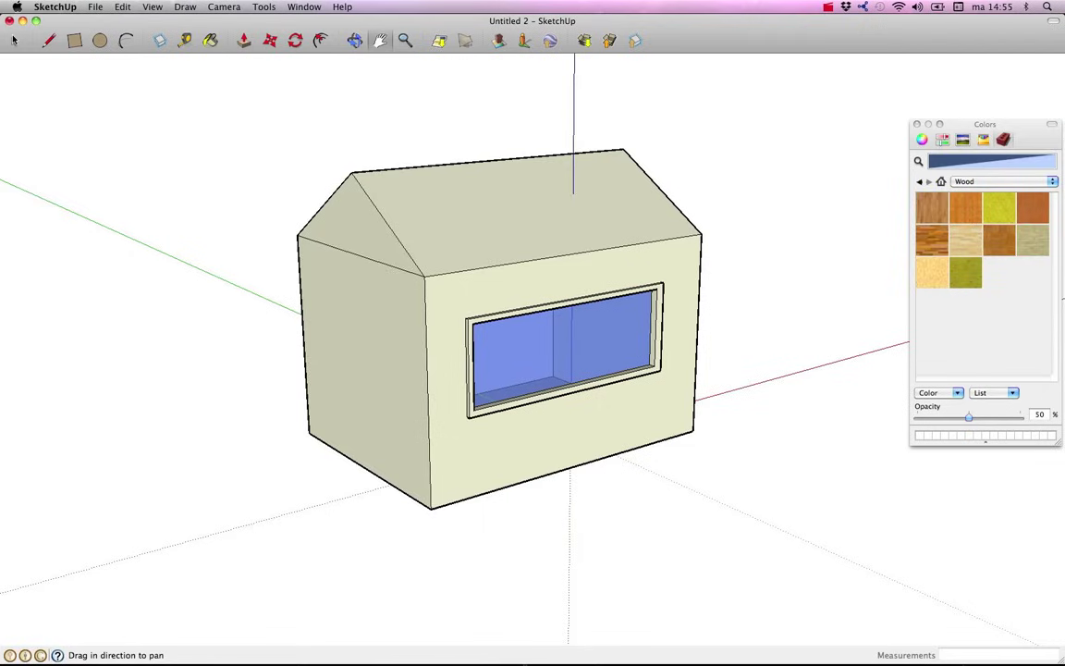
left_click(965, 272)
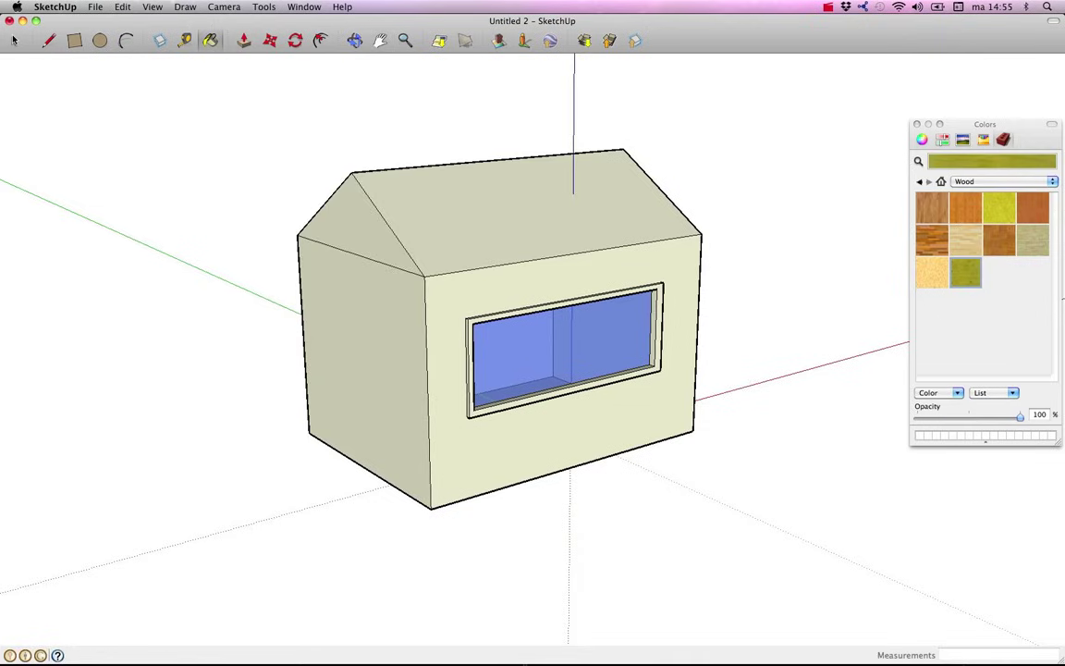
scroll(657, 356, "up", 5)
- Paint the window opening's right, bottom, top and left sides olive wood
left_click(659, 351)
left_click(646, 375)
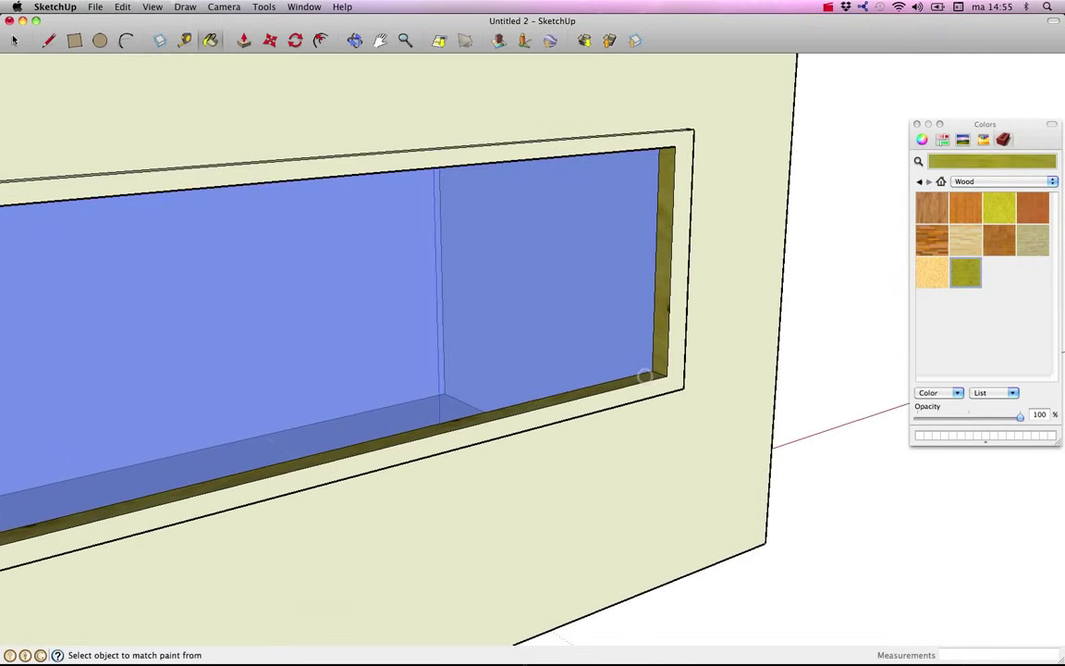
left_click(644, 379)
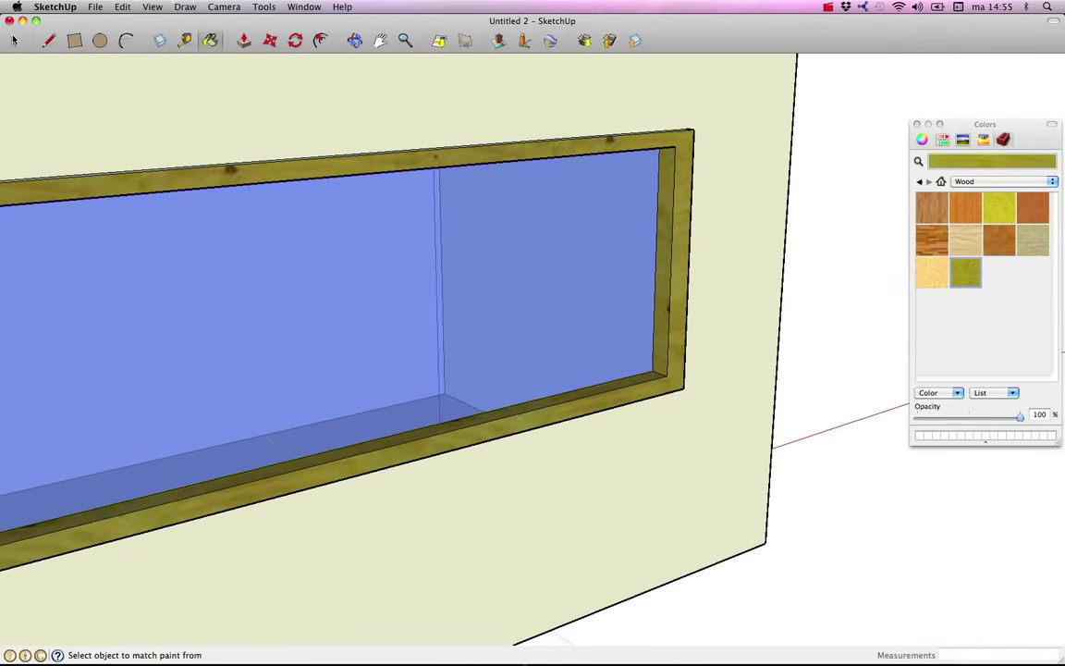
mouse_move(204, 321)
middle_mouse_down()
mouse_move(613, 229)
mouse_move(440, 245)
middle_mouse_up()
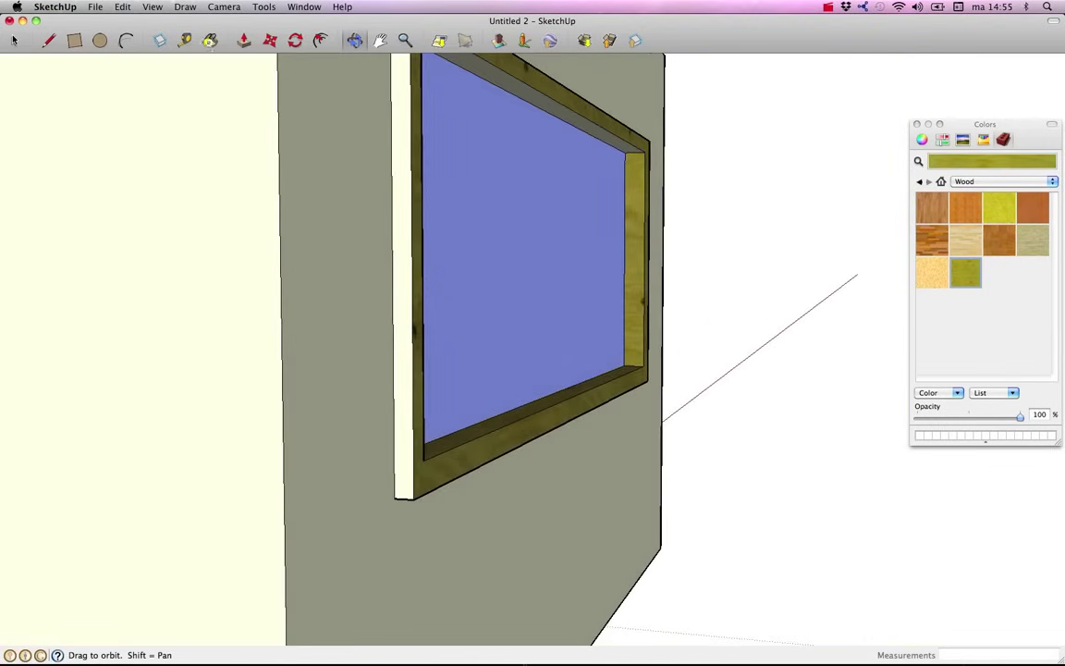
key("b")
left_click(403, 277)
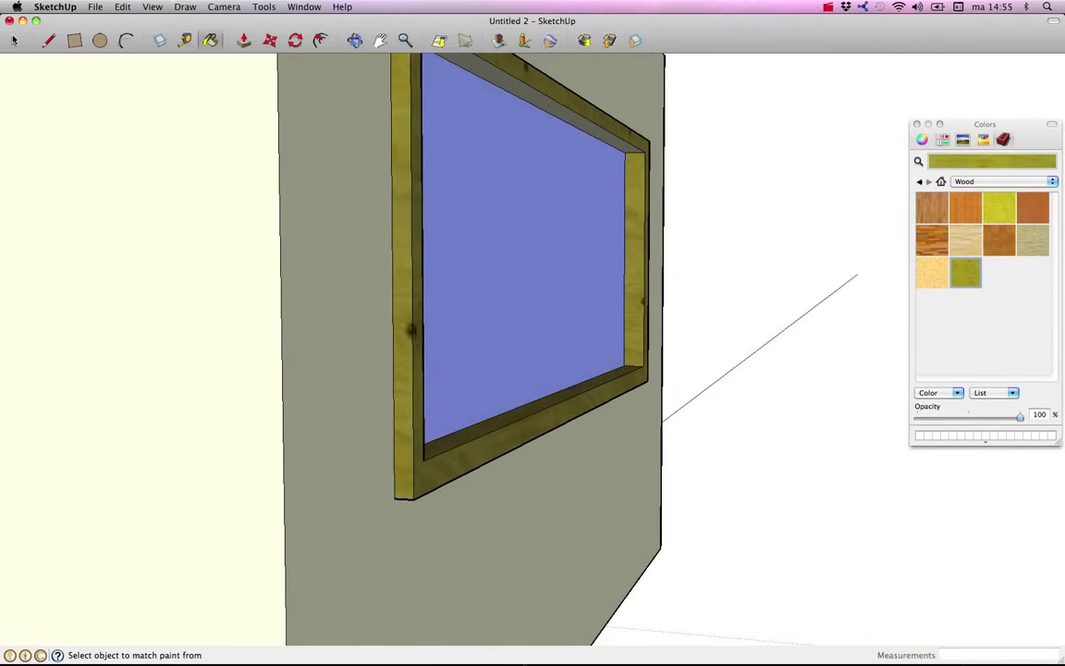
- Bring the whole house into view and paint the window wall olive wood too
middle_click_drag(359, 87, 359, 160)
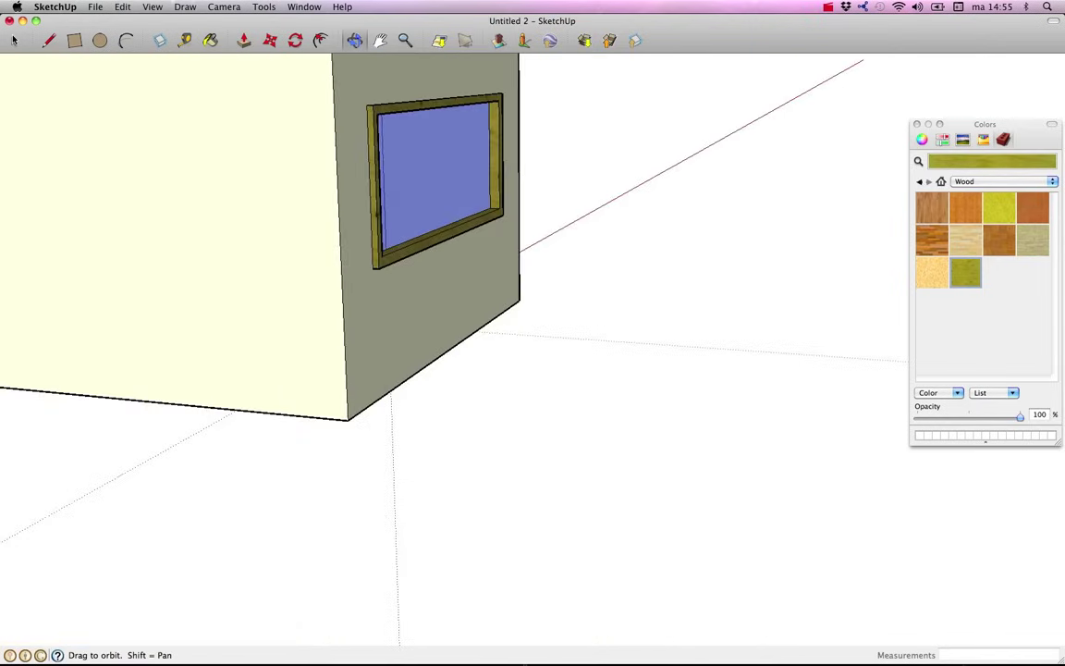
middle_click_drag(360, 102, 564, 332, "shift")
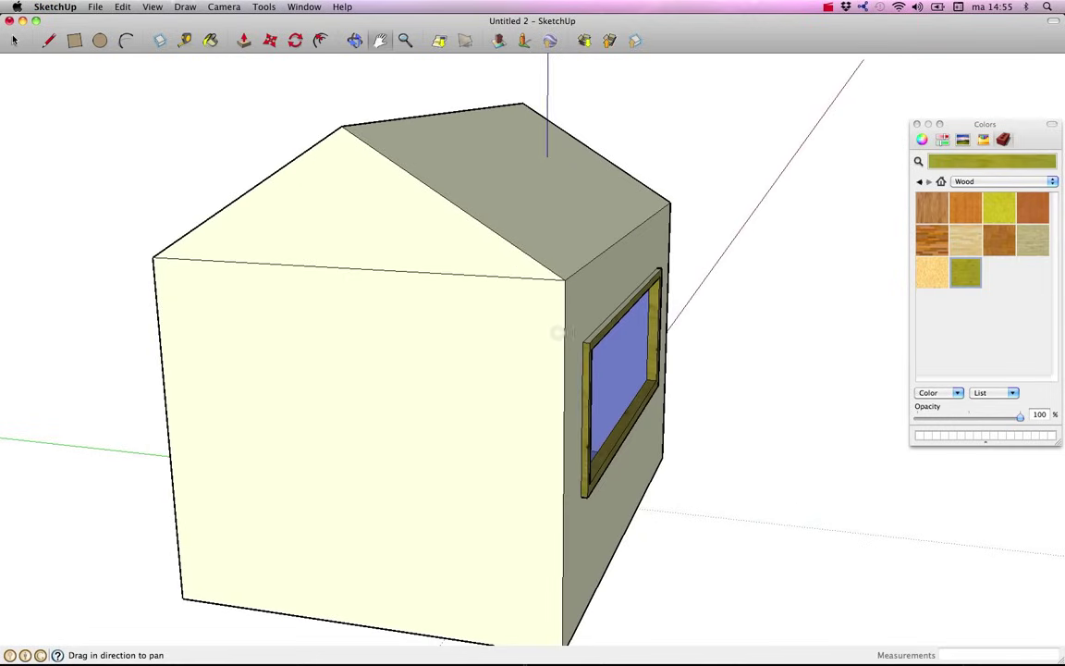
key("b")
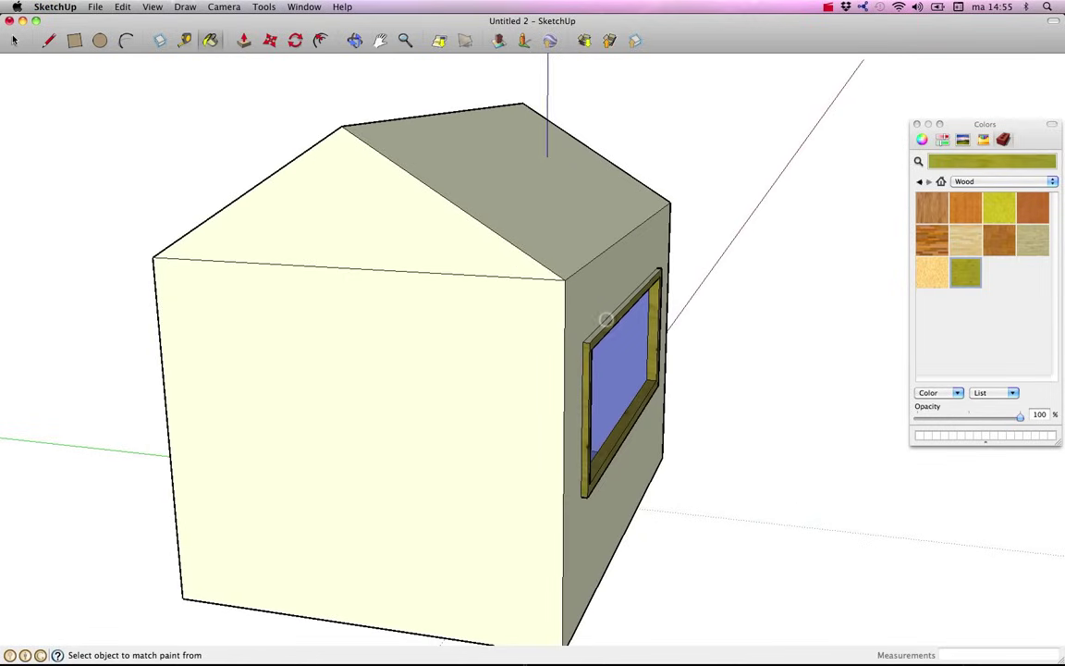
scroll(546, 287, "up", 1)
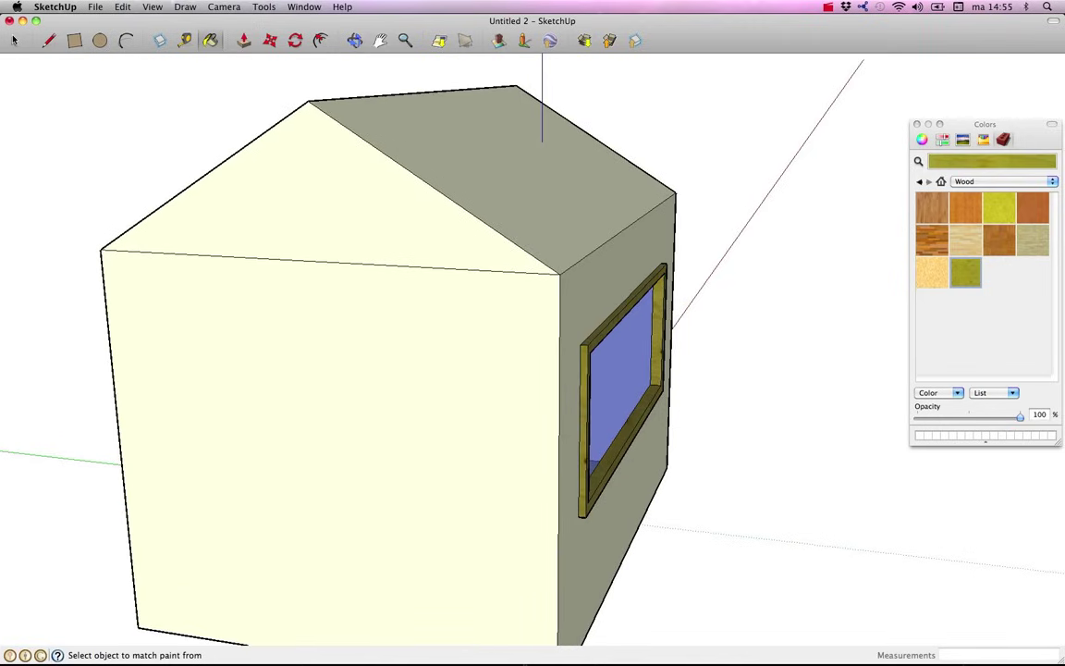
left_click(1008, 181)
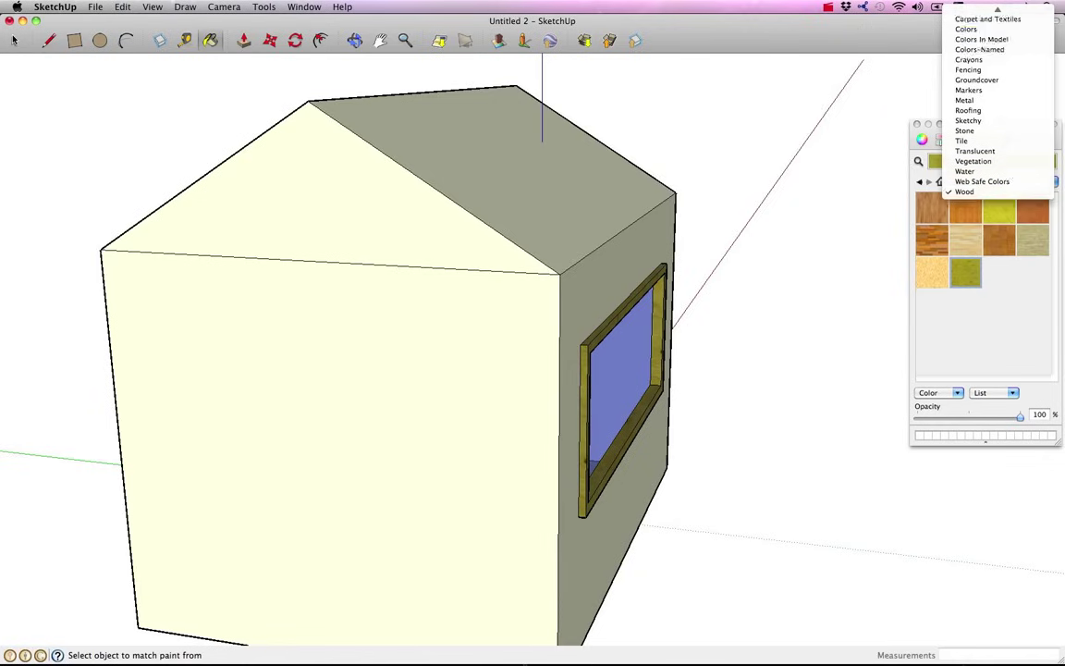
left_click(982, 41)
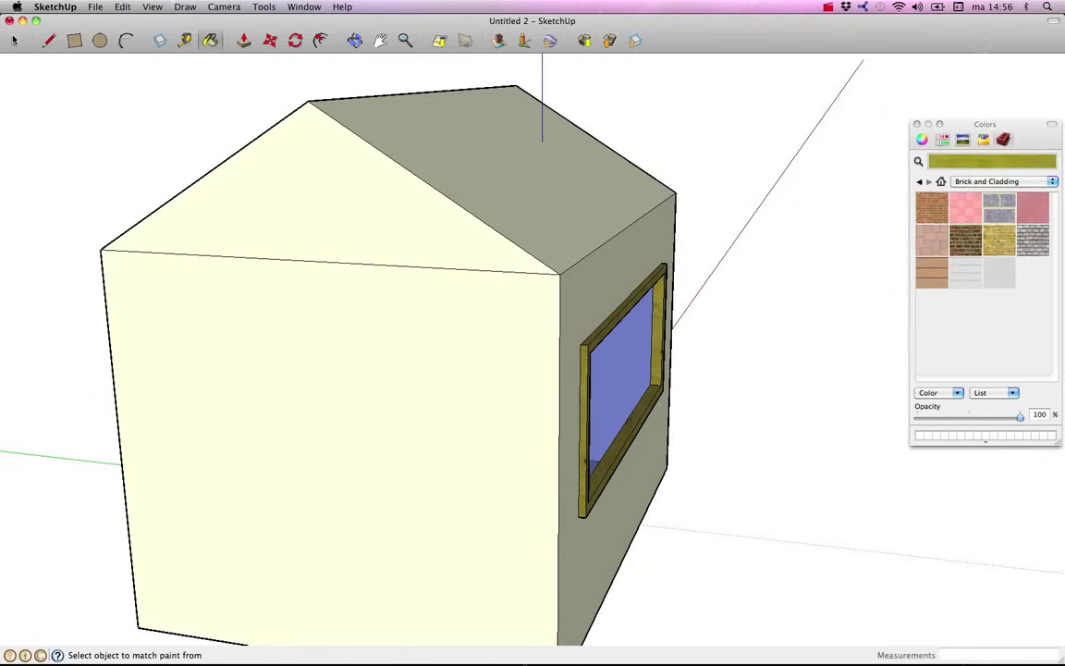
left_click(585, 221)
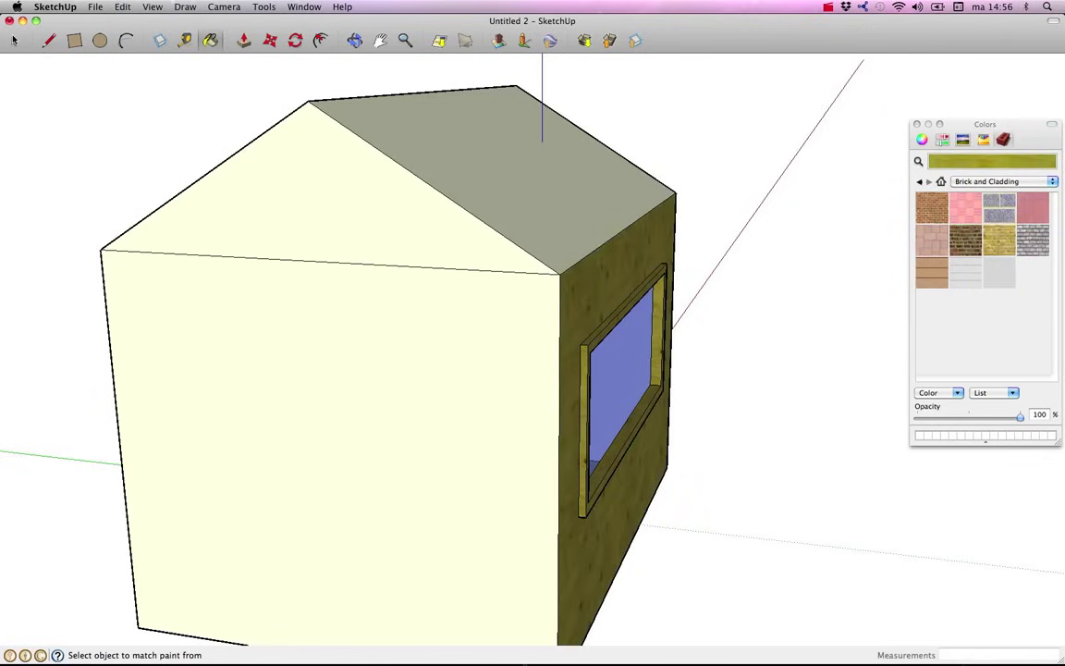
- Paint the window wall and the front gable wall with the dark brick material
left_click(966, 240)
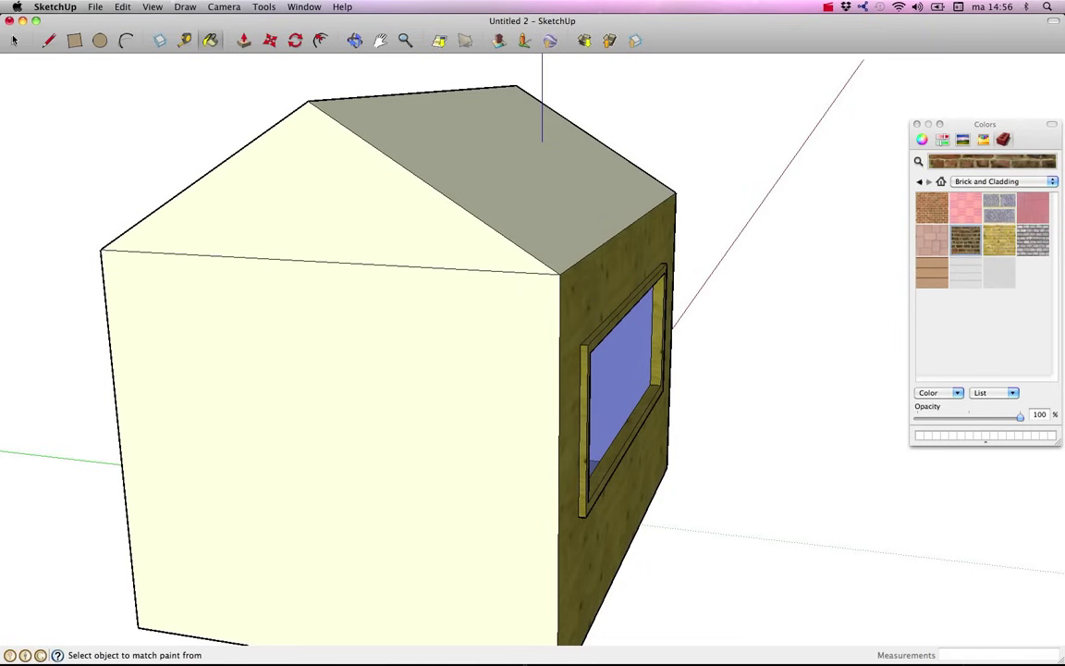
left_click(601, 285)
left_click(492, 326)
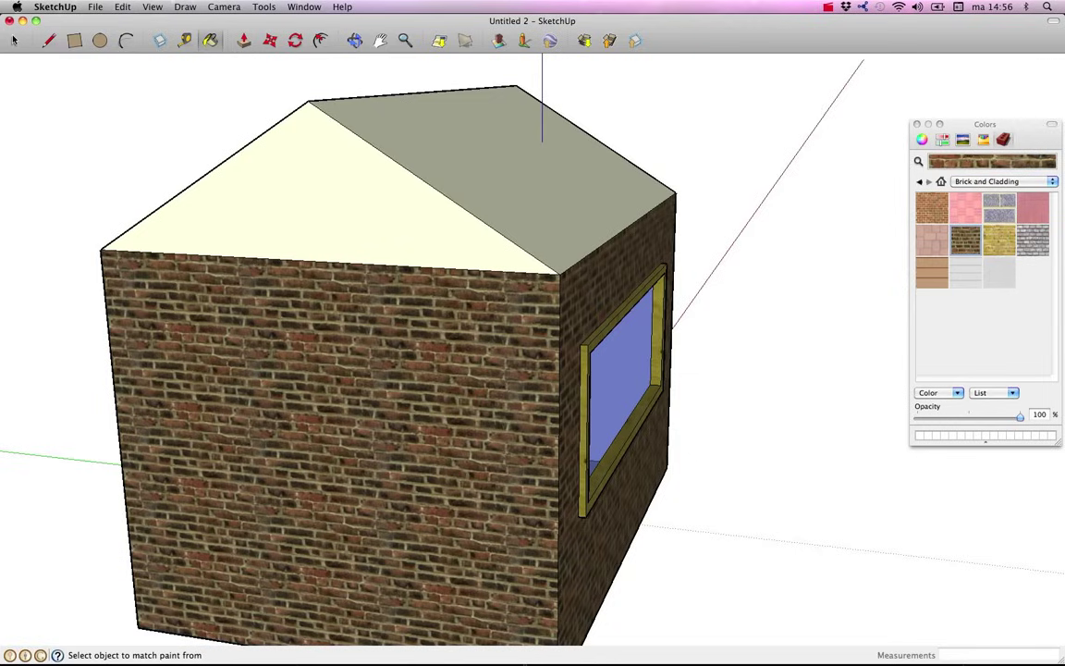
left_click(1004, 181)
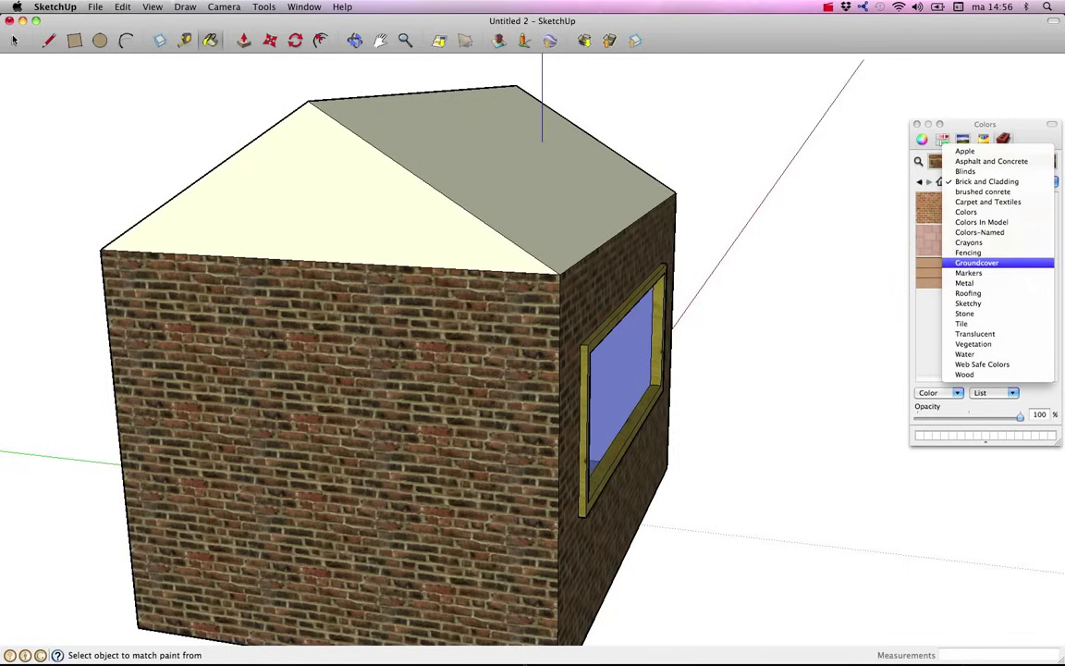
- Cover both sloping roof faces with a shingle texture from the Roofing collection
left_click(969, 293)
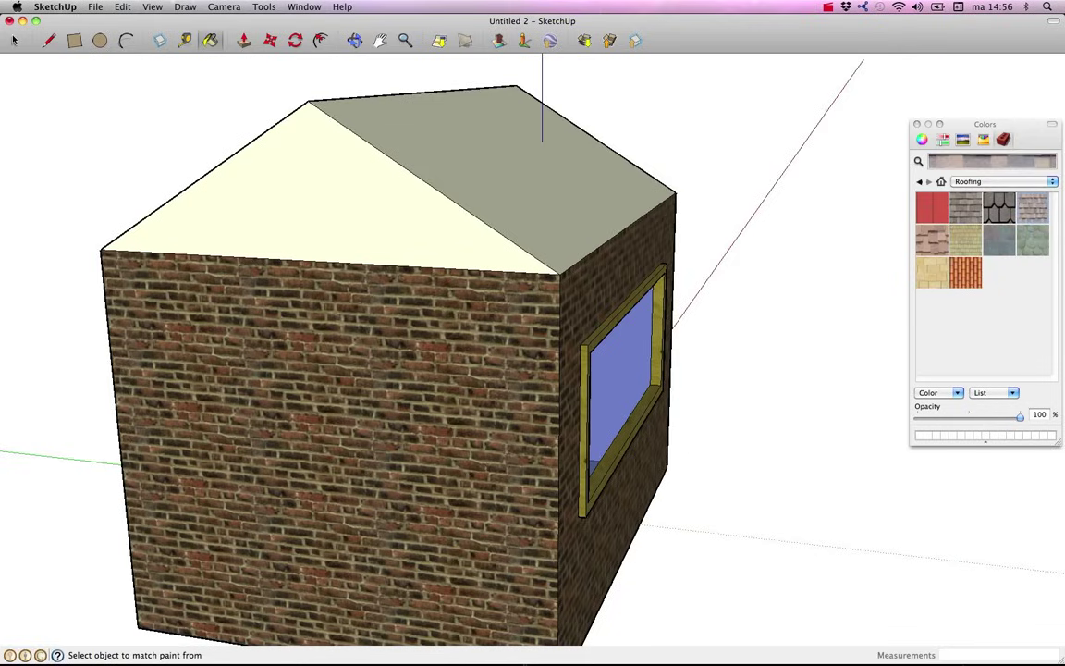
left_click(476, 189)
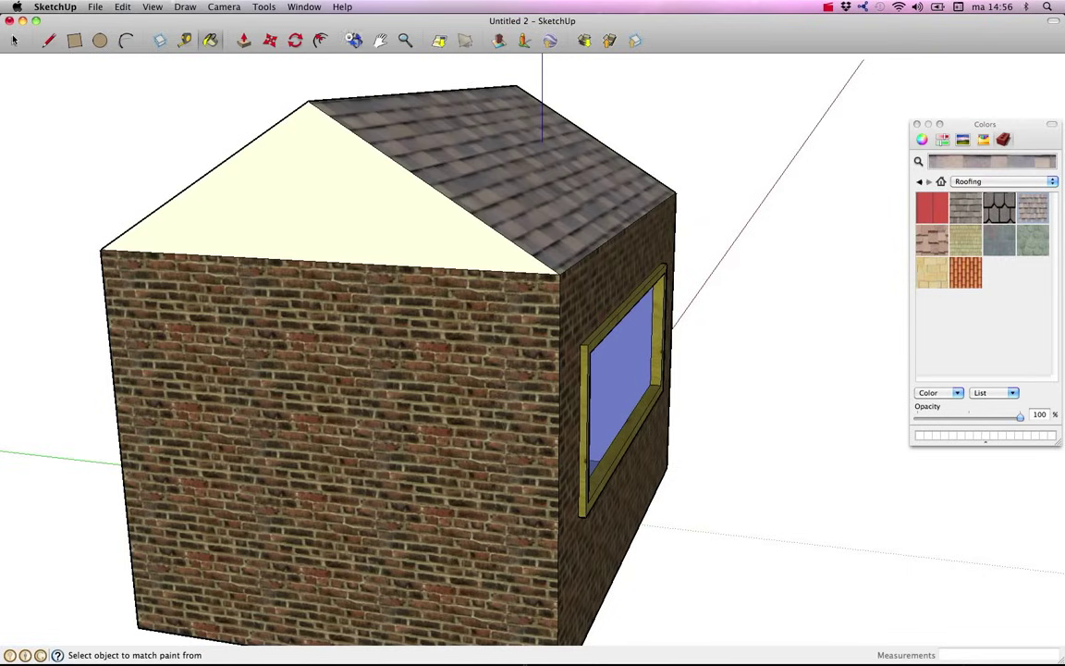
middle_click_drag(320, 83, 428, 122)
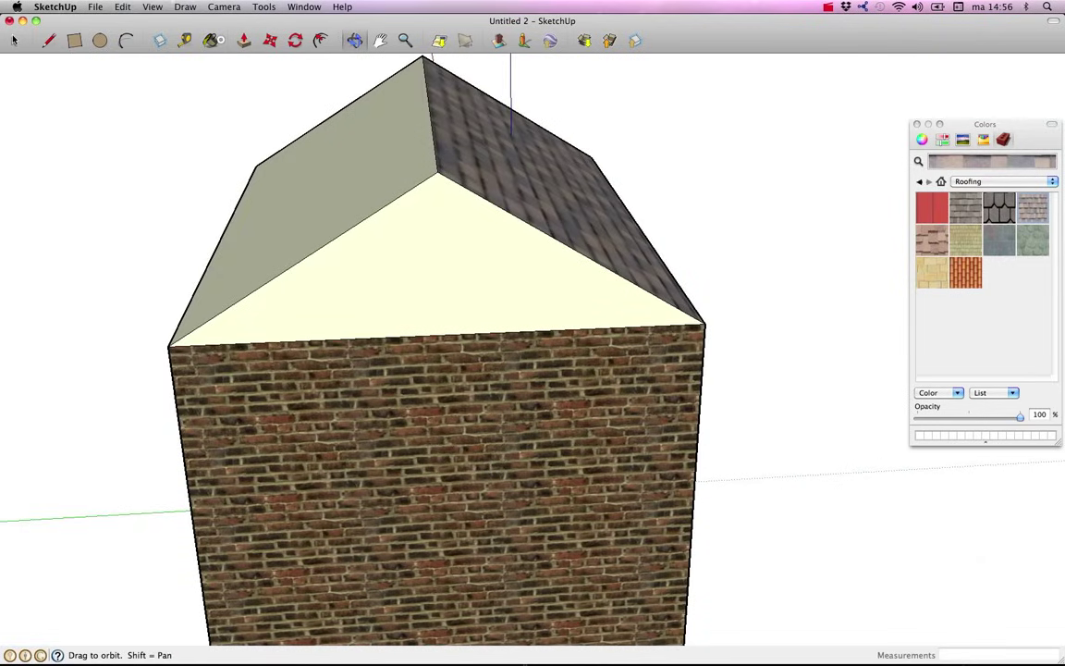
left_click(210, 40)
left_click(337, 166)
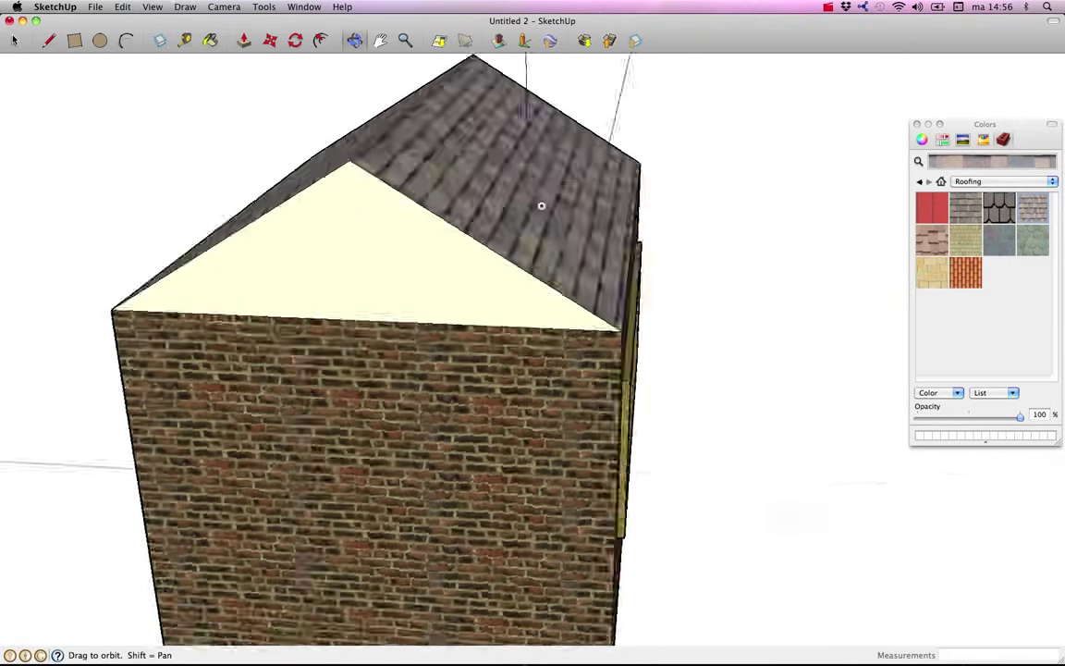
- Orbit, pan and zoom to frame the roof and window side of the house
middle_click_drag(542, 202, 417, 185)
scroll(416, 185, "down", 3)
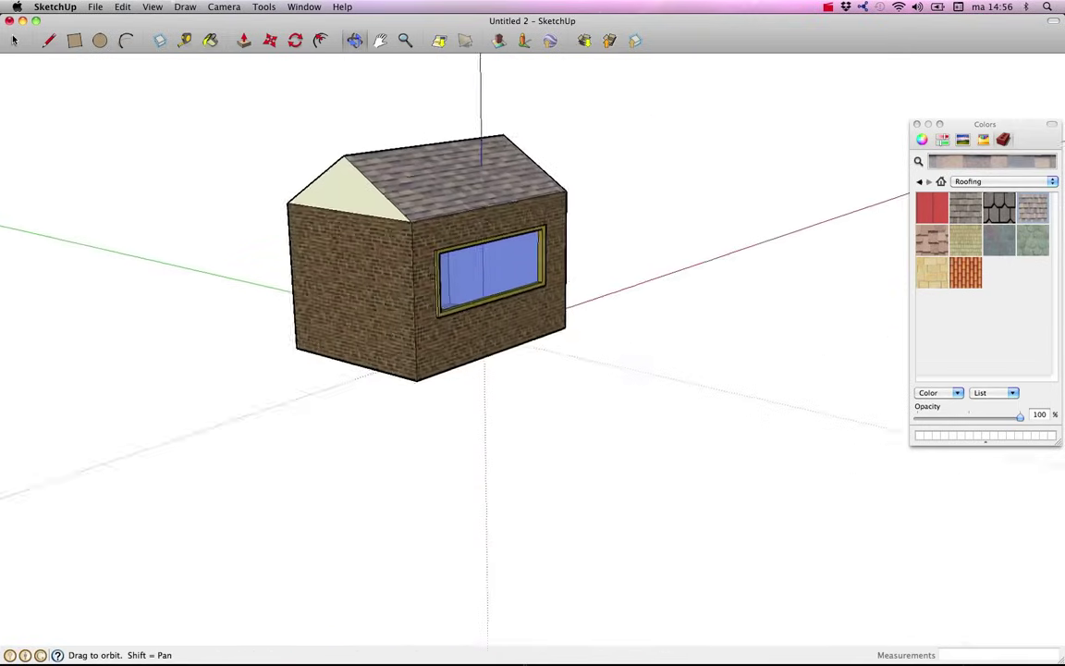
middle_click_drag(416, 277, 380, 320)
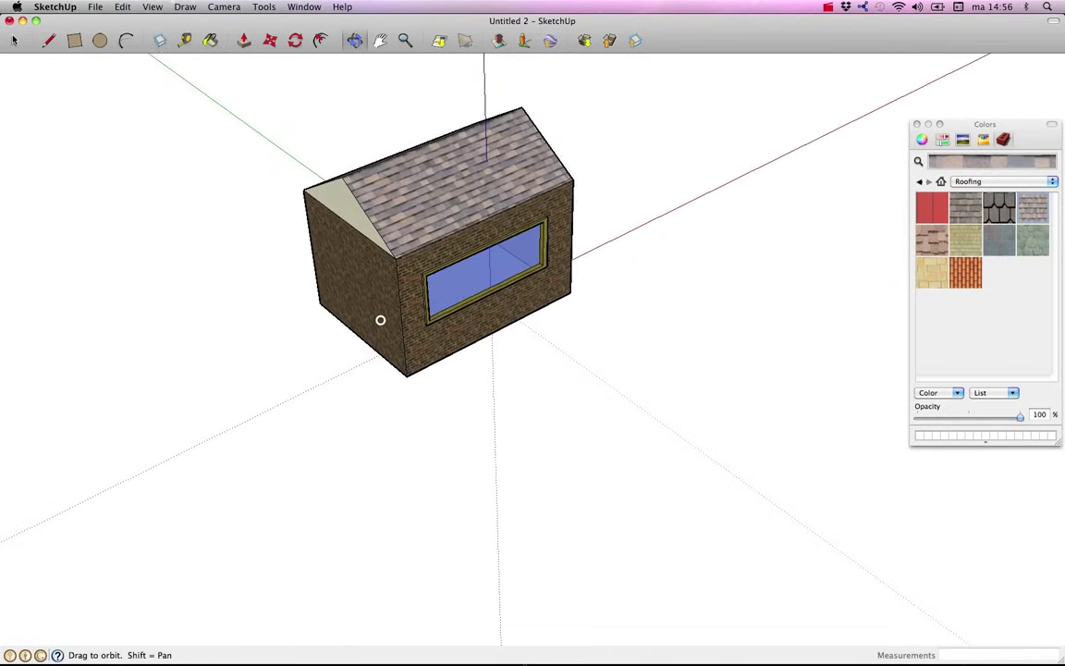
left_click(380, 39)
mouse_move(442, 171)
left_mouse_down()
mouse_move(472, 252)
mouse_move(504, 240)
left_mouse_up()
scroll(472, 253, "up", 2)
scroll(468, 171, "up", 1)
scroll(468, 171, "up", 1)
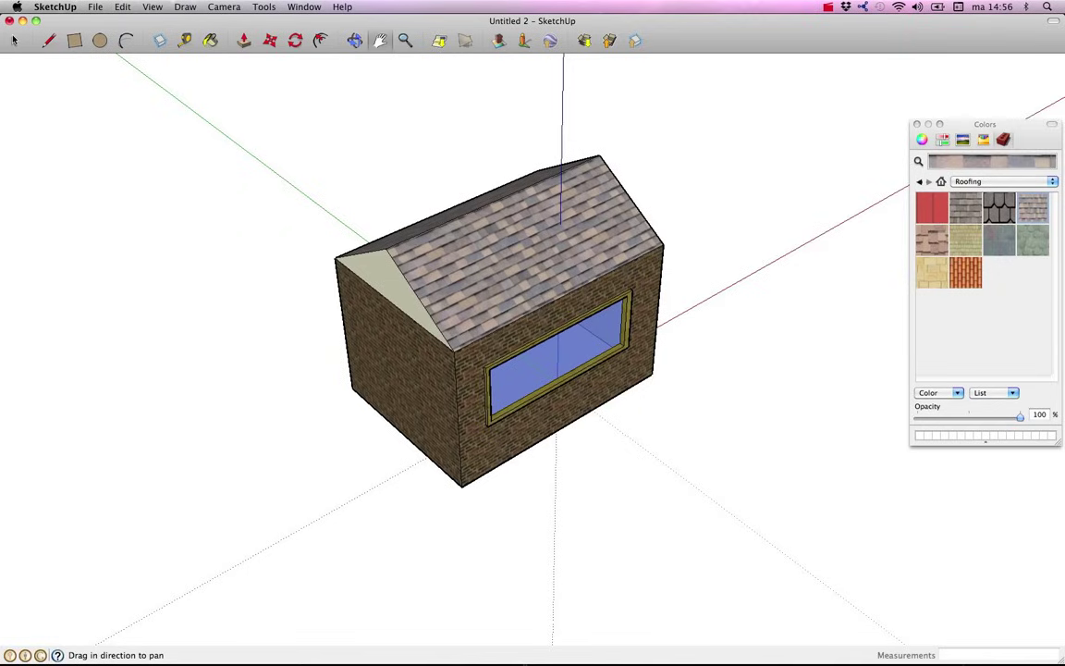
left_click(153, 6)
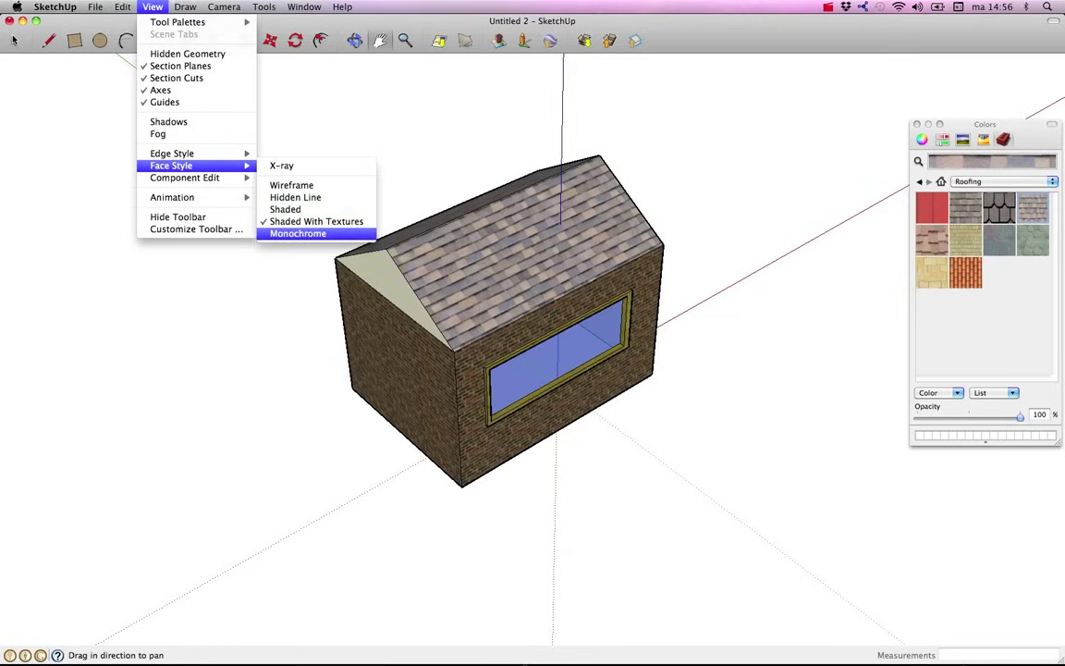
- Set the face style to Monochrome, then orbit to a closer frontal view of the house
left_click(298, 233)
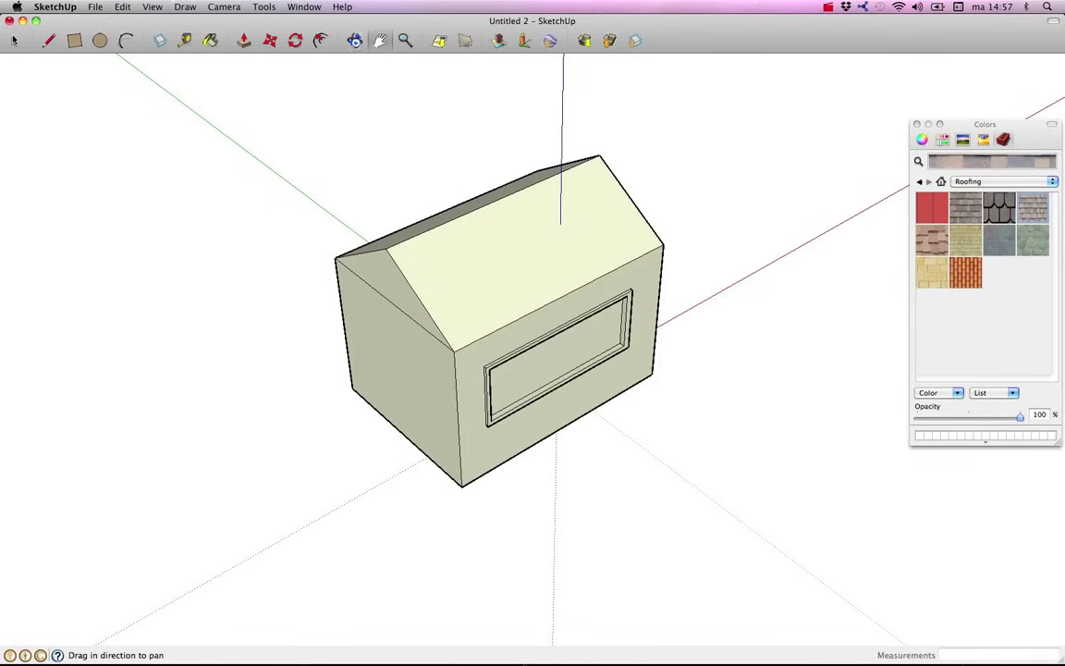
left_click(354, 39)
mouse_move(510, 257)
left_mouse_down()
mouse_move(447, 231)
mouse_move(552, 266)
mouse_move(503, 247)
mouse_move(692, 258)
mouse_move(625, 231)
mouse_move(502, 252)
mouse_move(518, 333)
mouse_move(699, 330)
mouse_move(503, 361)
left_mouse_up()
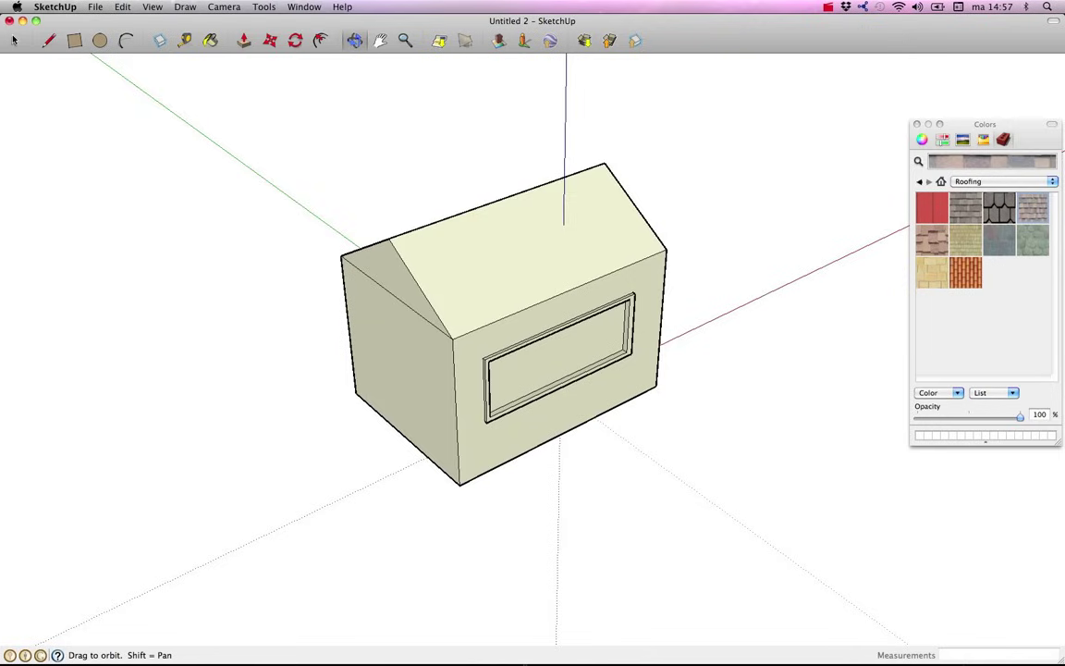
left_click(96, 6)
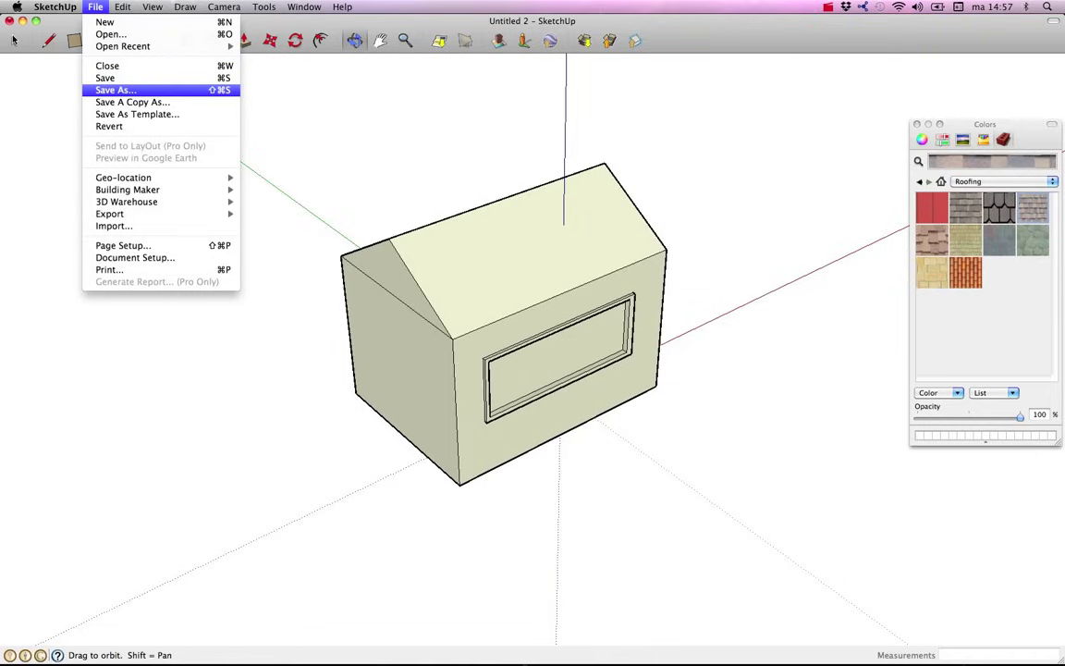
key("Escape")
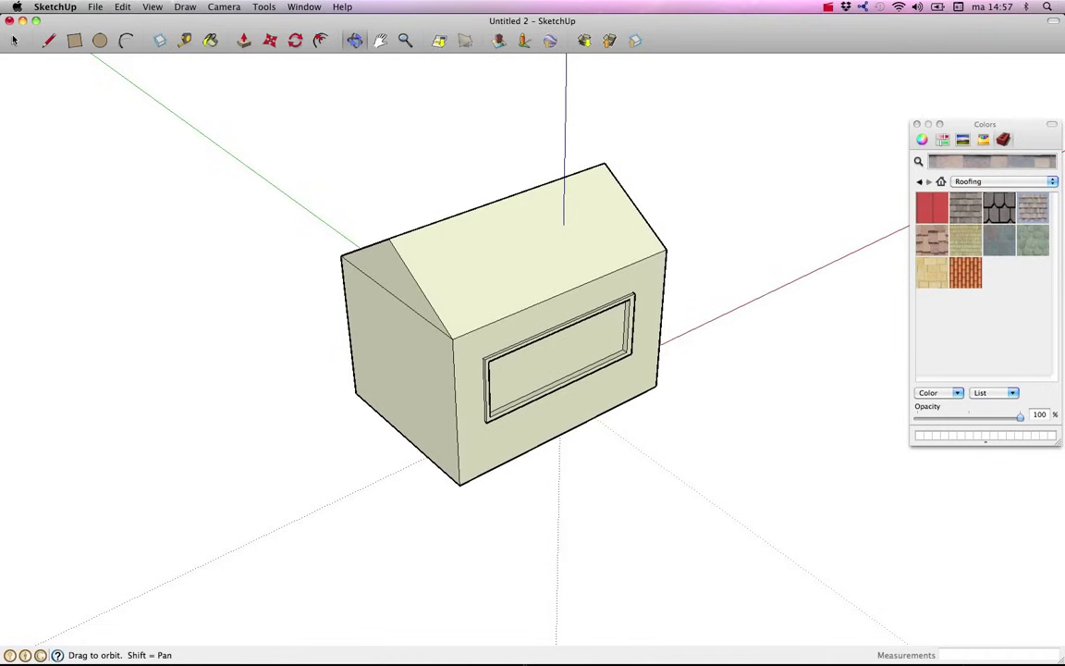
scroll(602, 291, "up", 3)
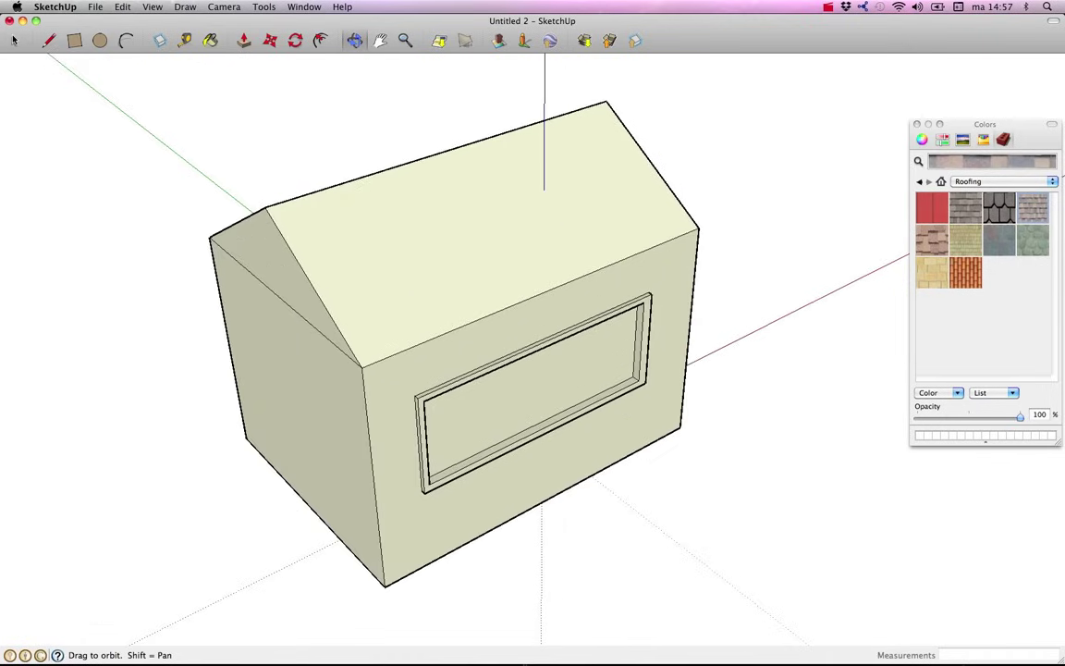
- Draw a thin strip under the roof edge and extrude it 1' out as a ledge
key("r")
left_click(361, 367)
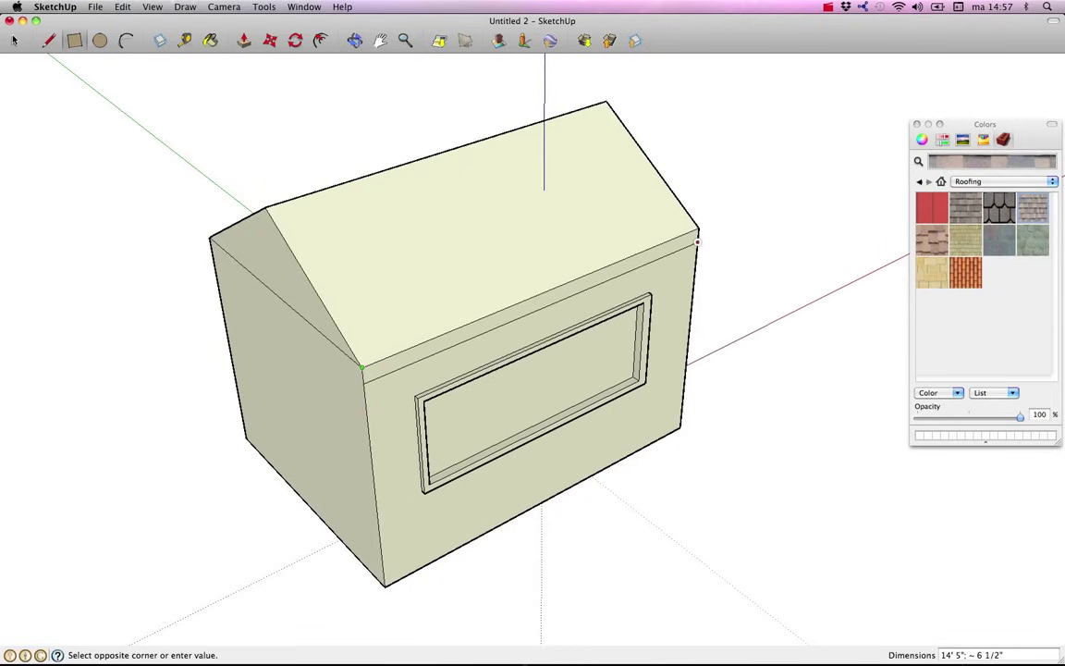
left_click(699, 242)
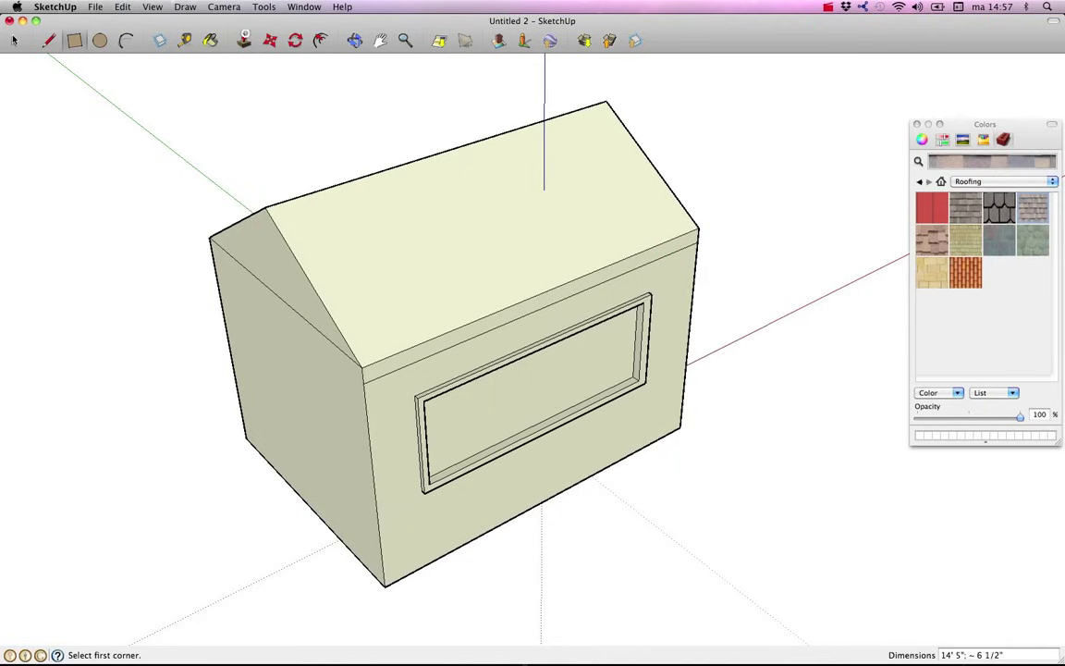
key("p")
left_click(493, 324)
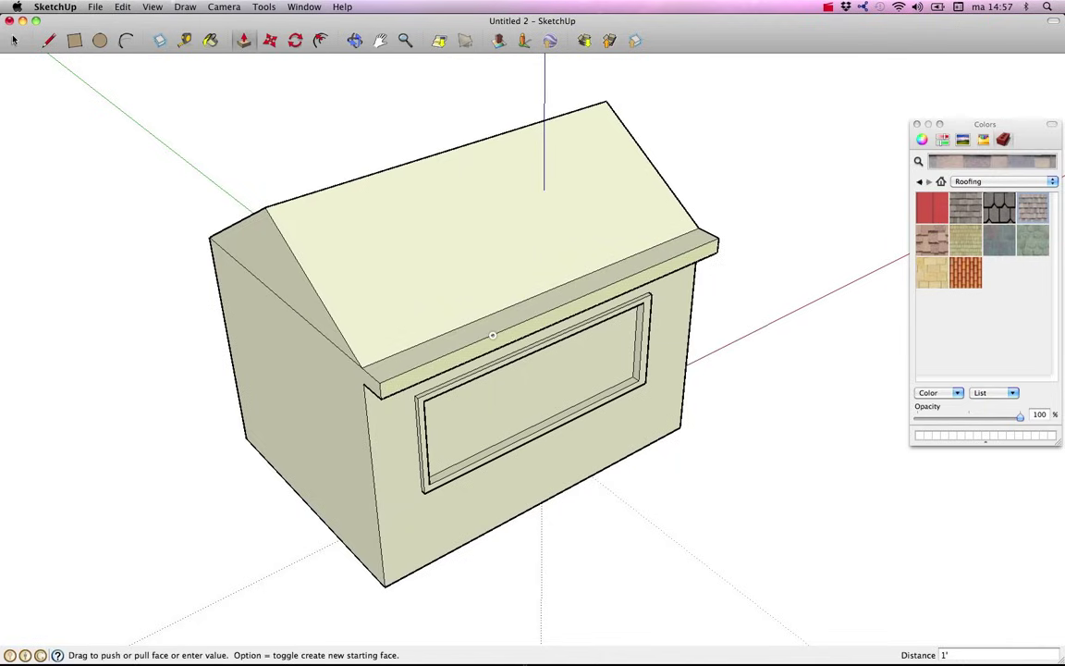
left_click(493, 336)
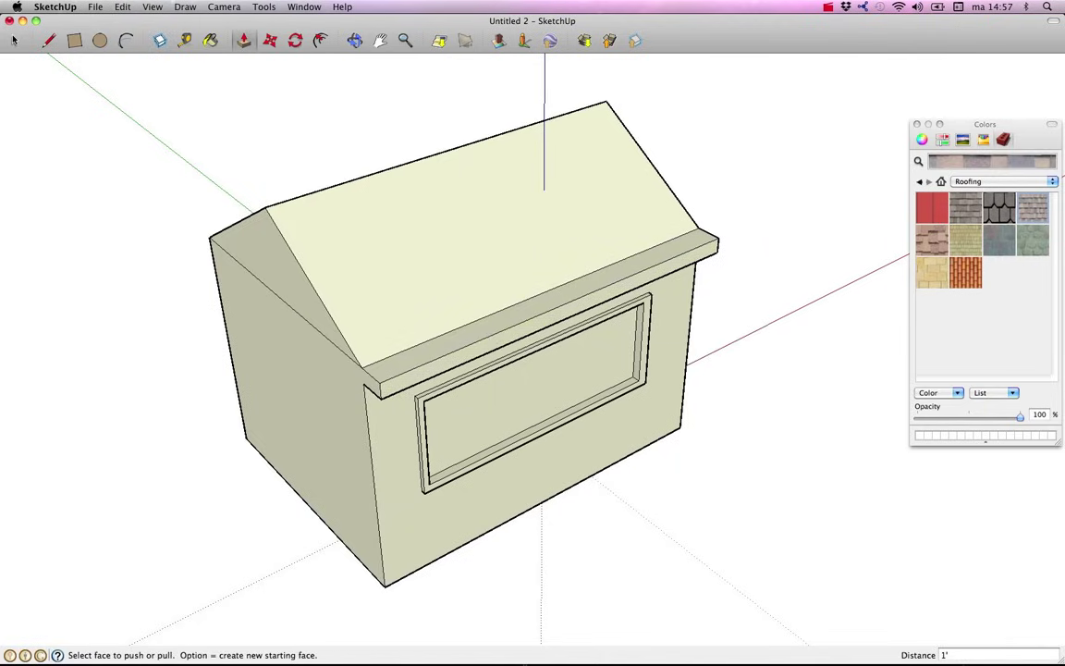
- Draw a 9" strip along the ledge top, closed by short lines at both ends
key("r")
scroll(499, 278, "up", 3)
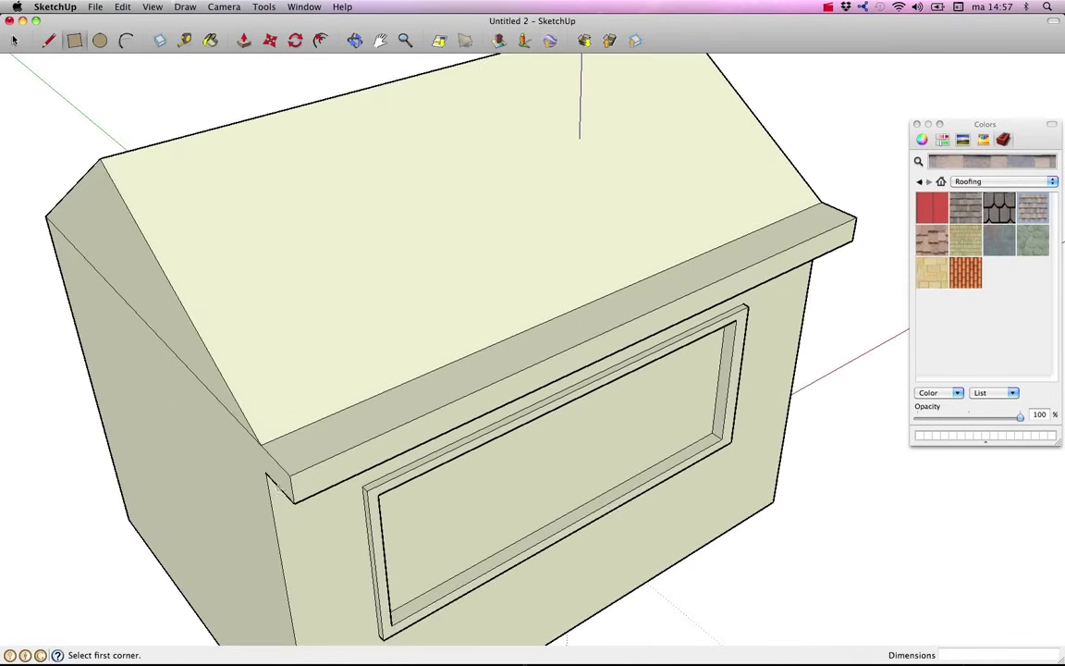
left_click(259, 445)
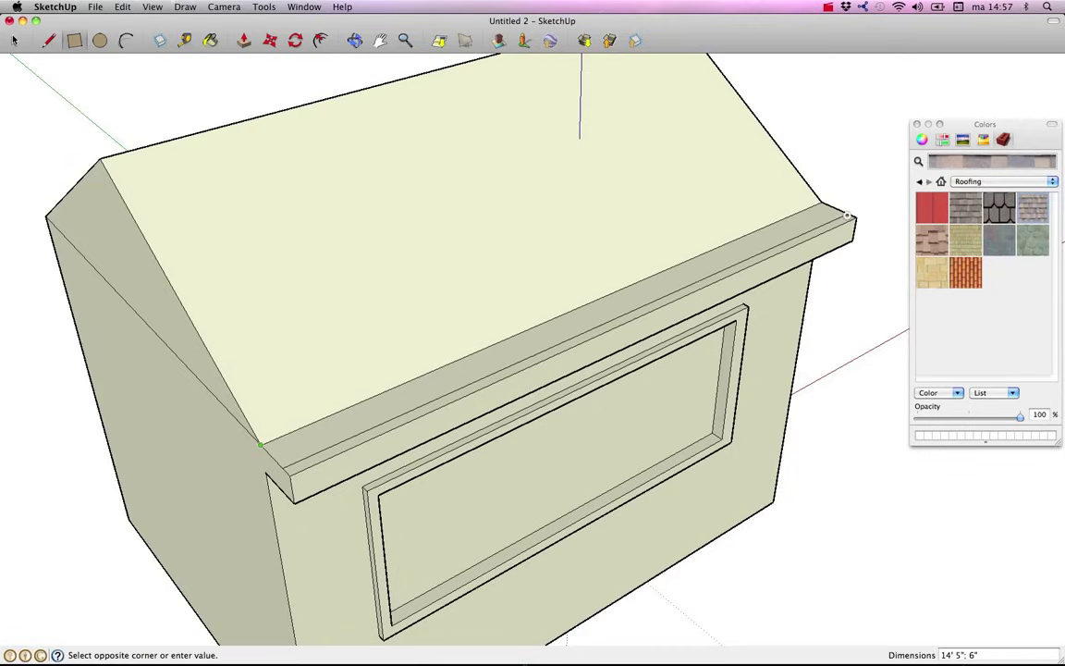
left_click(847, 215)
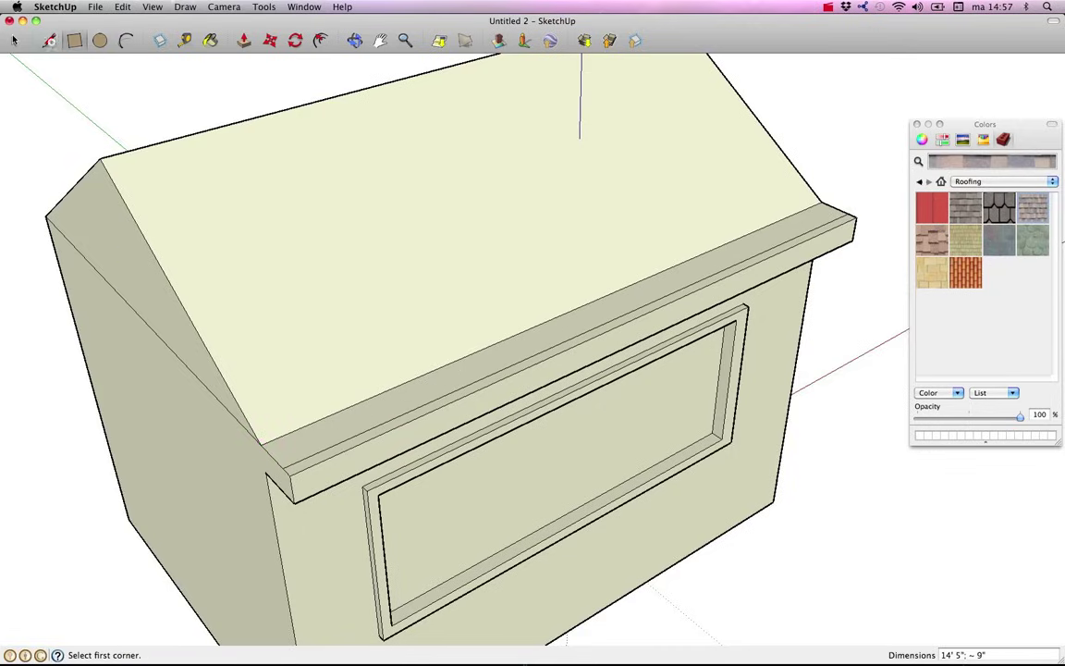
key("l")
left_click(276, 438)
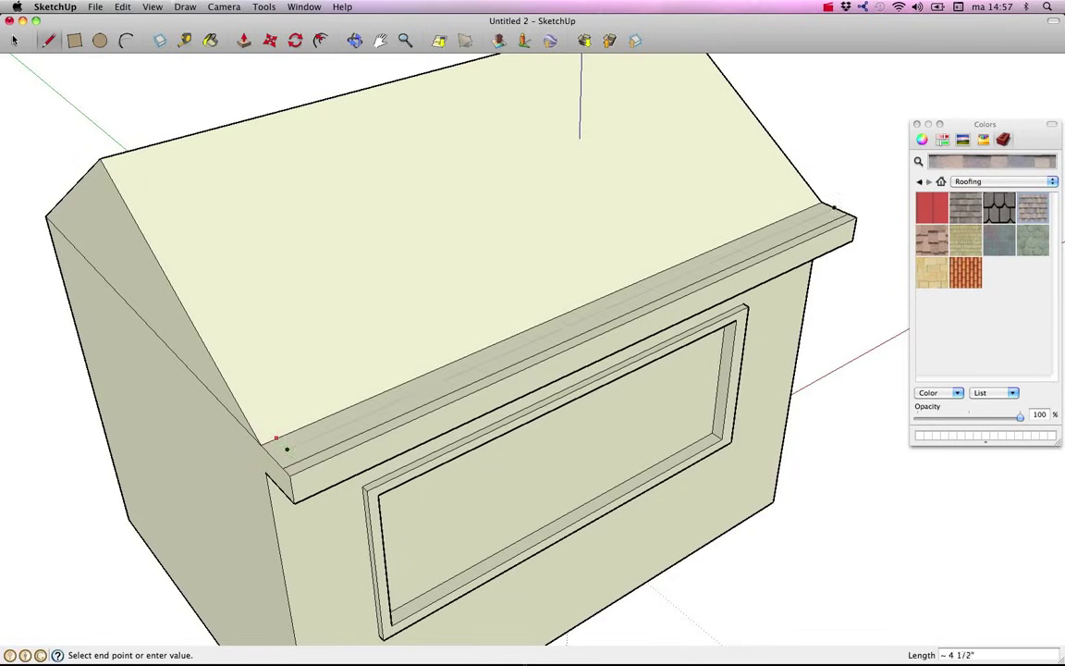
left_click(298, 461)
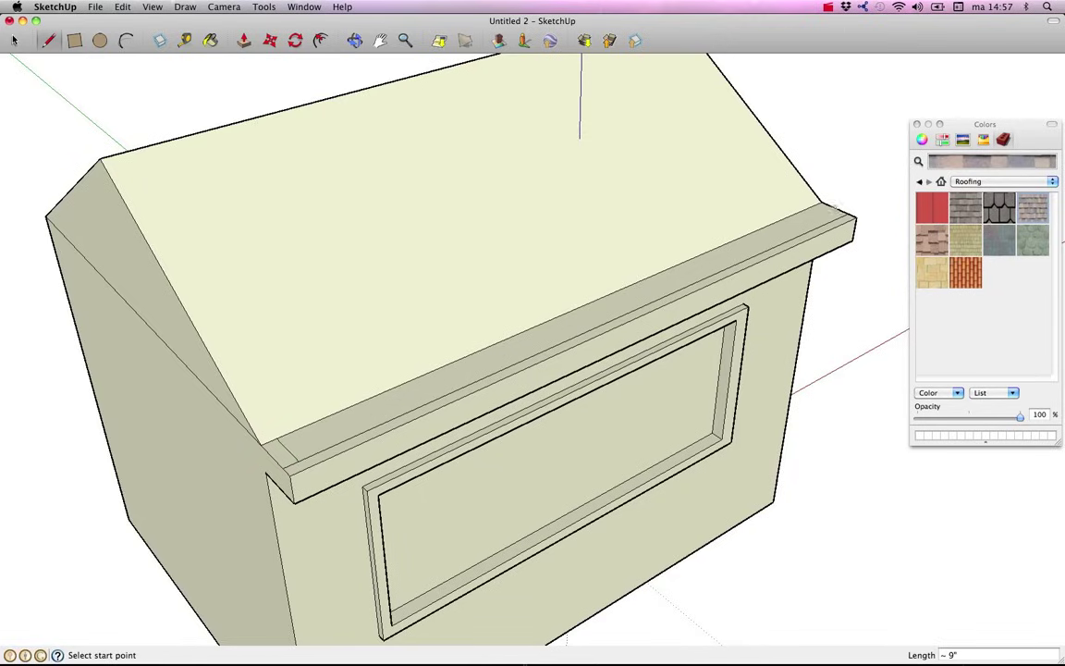
left_click(812, 208)
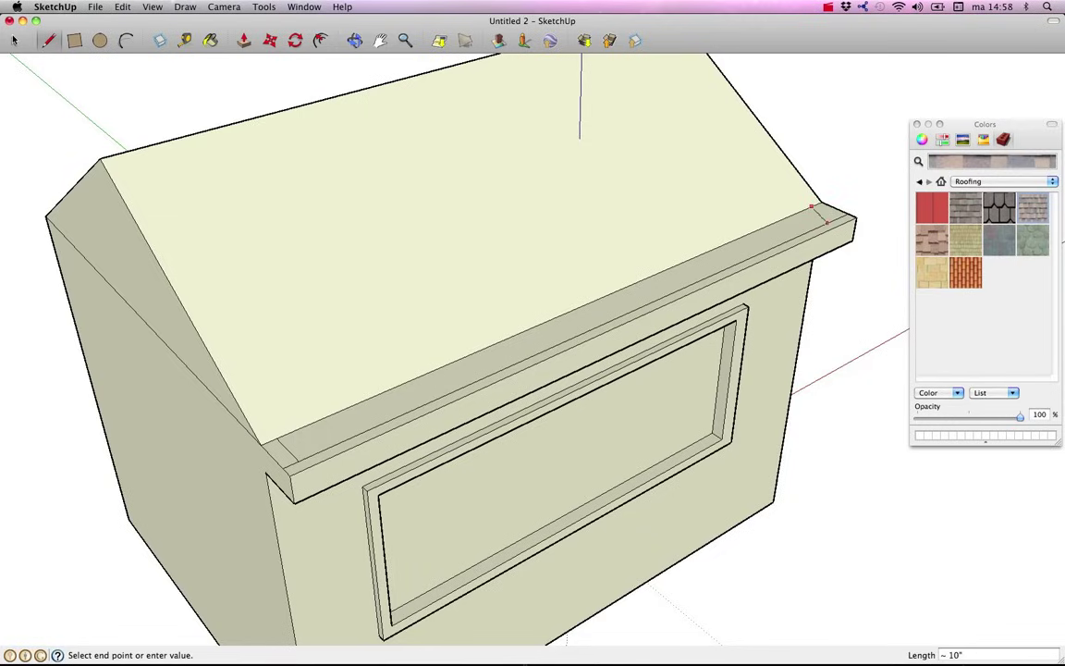
left_click(832, 219)
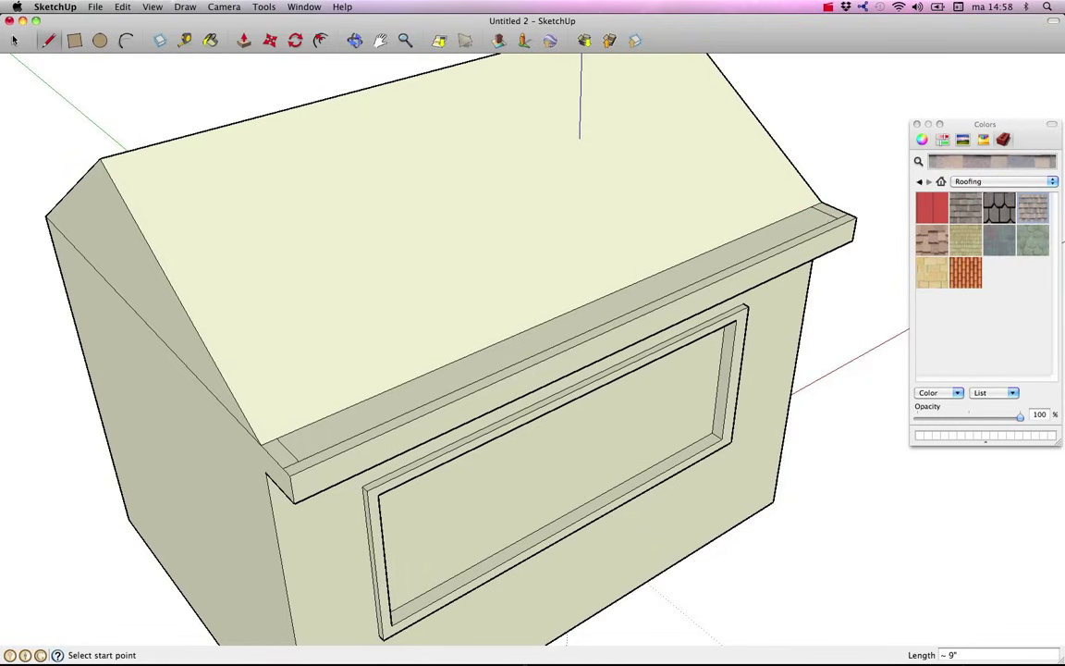
- Push the ledge's top strip 4" down into a gutter channel and orbit to inspect it
key("p")
left_click(398, 410)
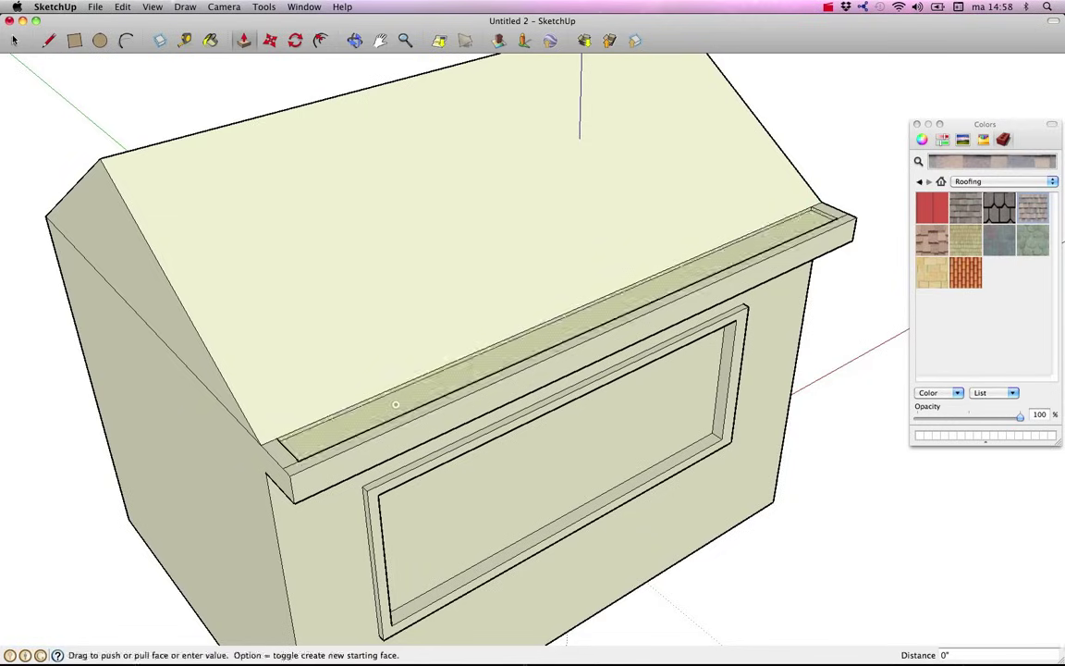
left_click(398, 416)
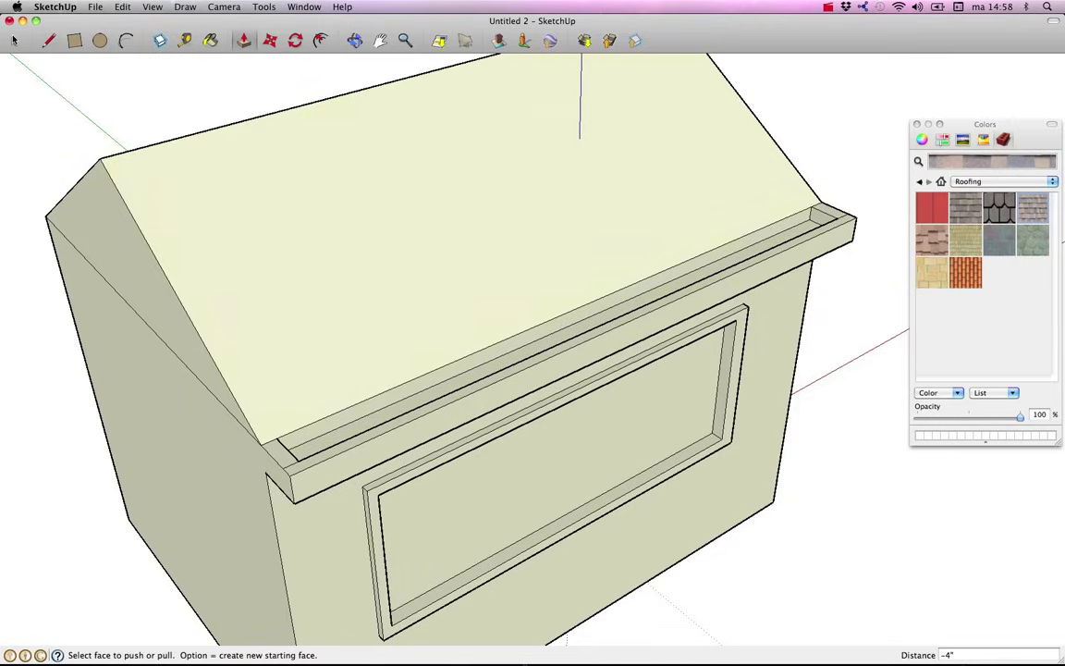
mouse_move(397, 416)
middle_mouse_down()
mouse_move(311, 301)
mouse_move(136, 404)
mouse_move(725, 321)
mouse_move(666, 305)
middle_mouse_up()
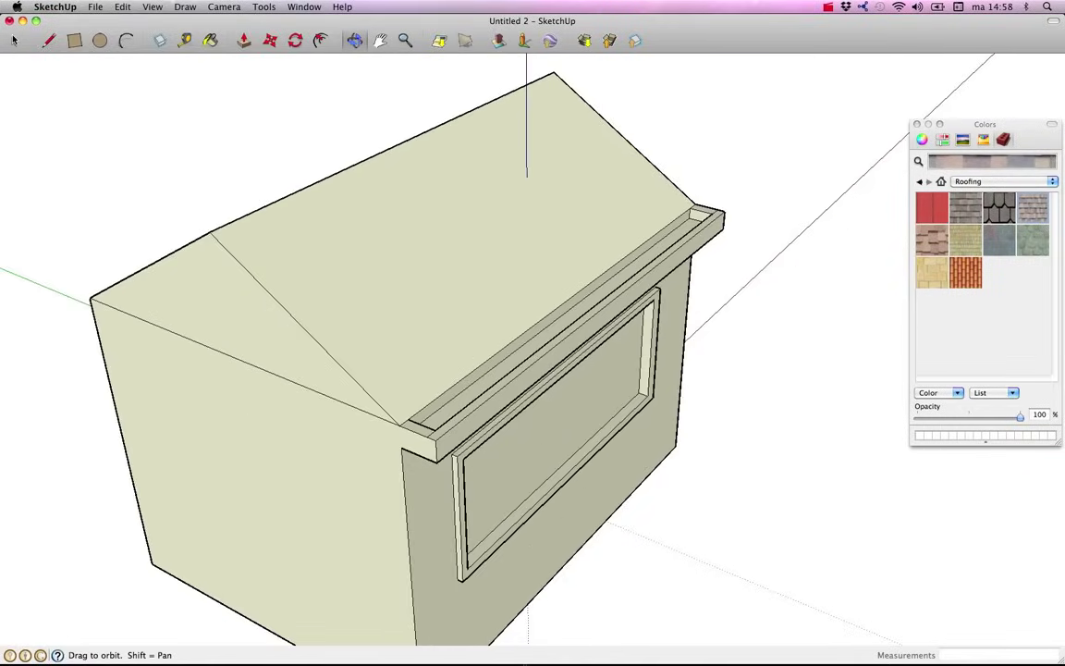
scroll(406, 352, "down", 5)
middle_click_drag(407, 351, 444, 342)
scroll(407, 351, "up", 2)
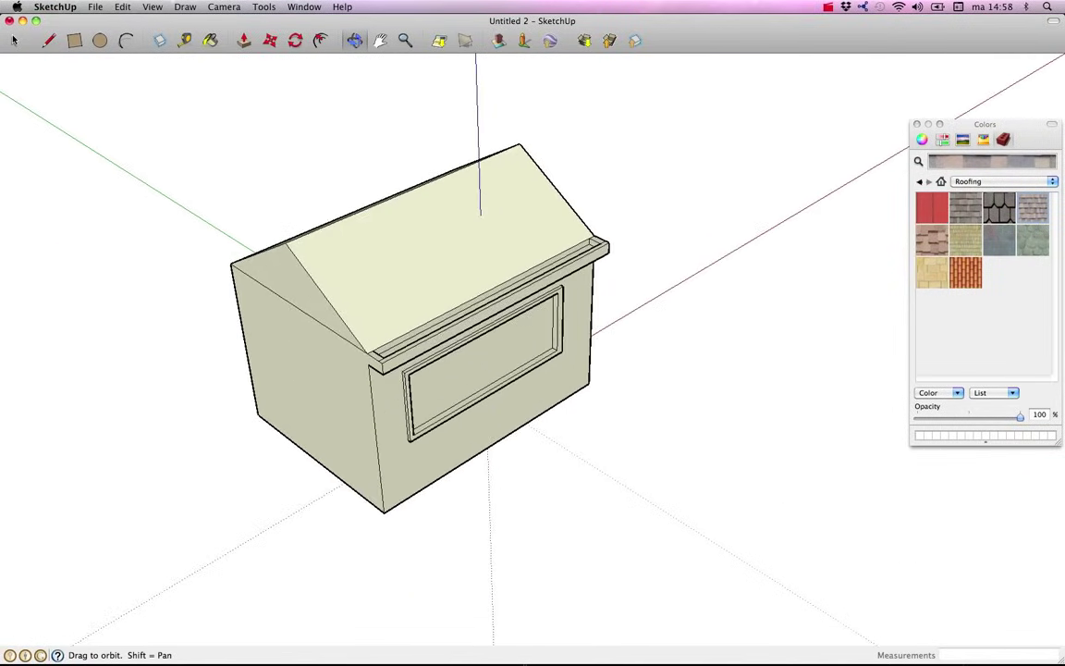
scroll(410, 300, "up", 2)
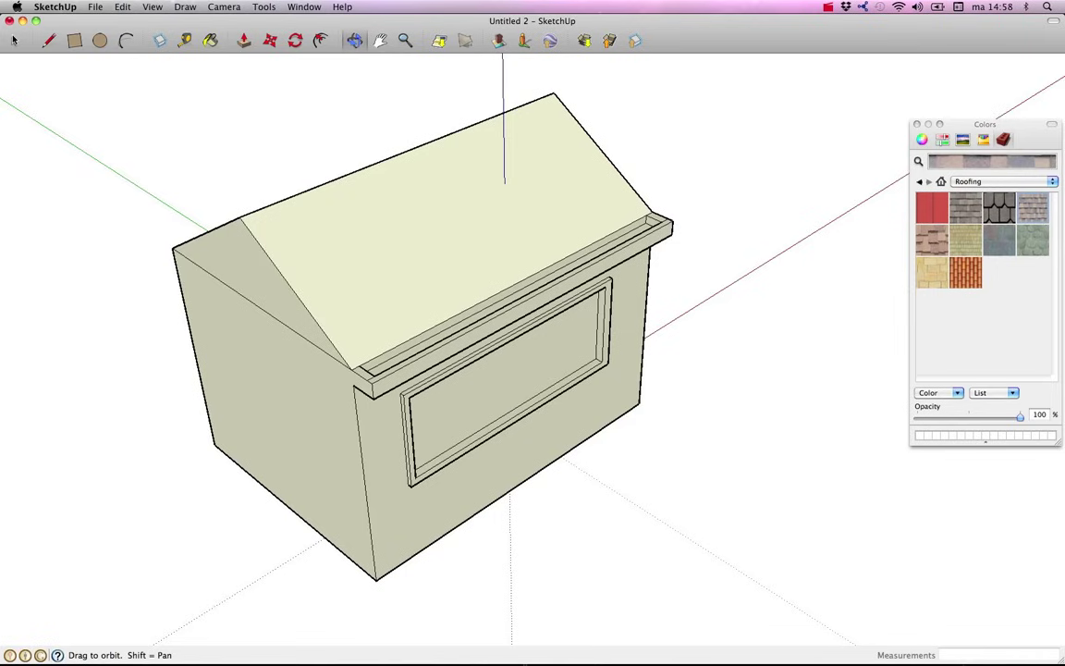
mouse_move(486, 211)
left_mouse_down()
mouse_move(452, 261)
mouse_move(503, 274)
left_mouse_up()
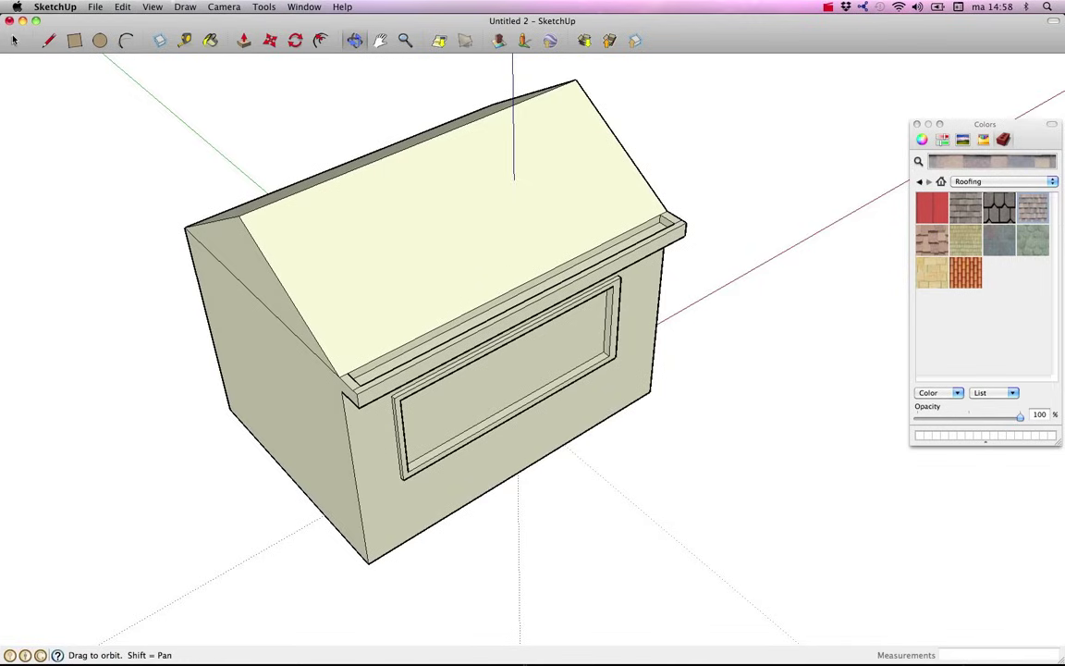
key("h")
left_click_drag(385, 266, 502, 317)
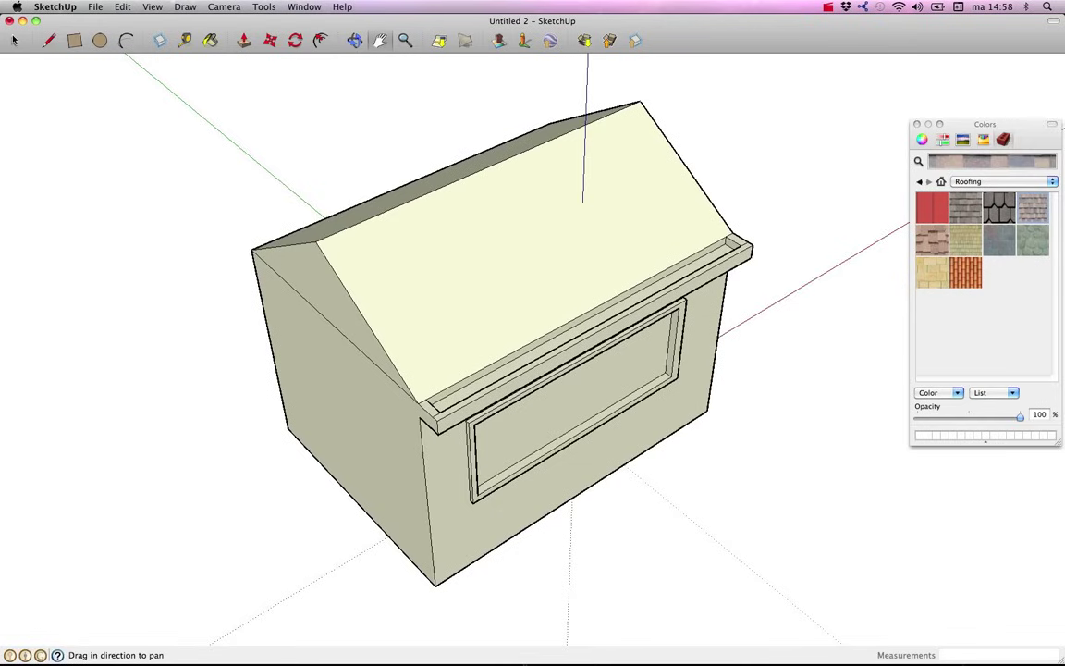